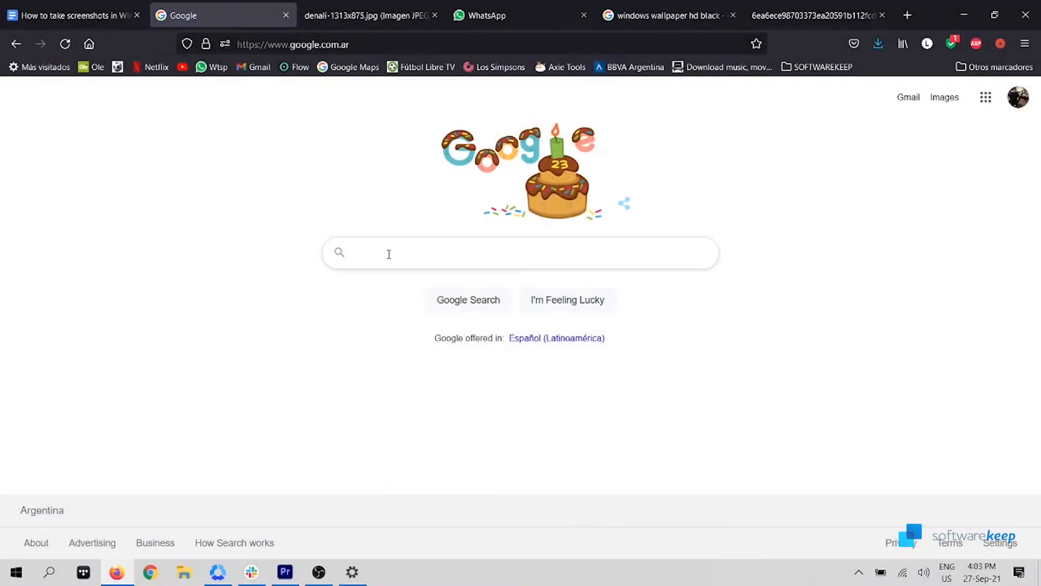
pyautogui.write('nice mountain')
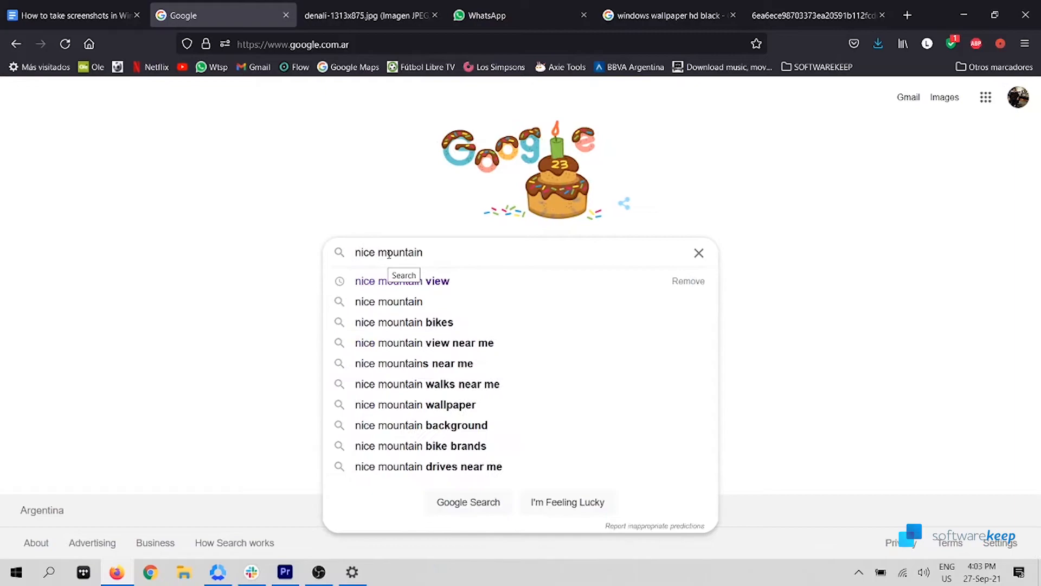
# Search Google Images for 'nice mountain view' and preview a few mountain photos
pyautogui.click(403, 281)
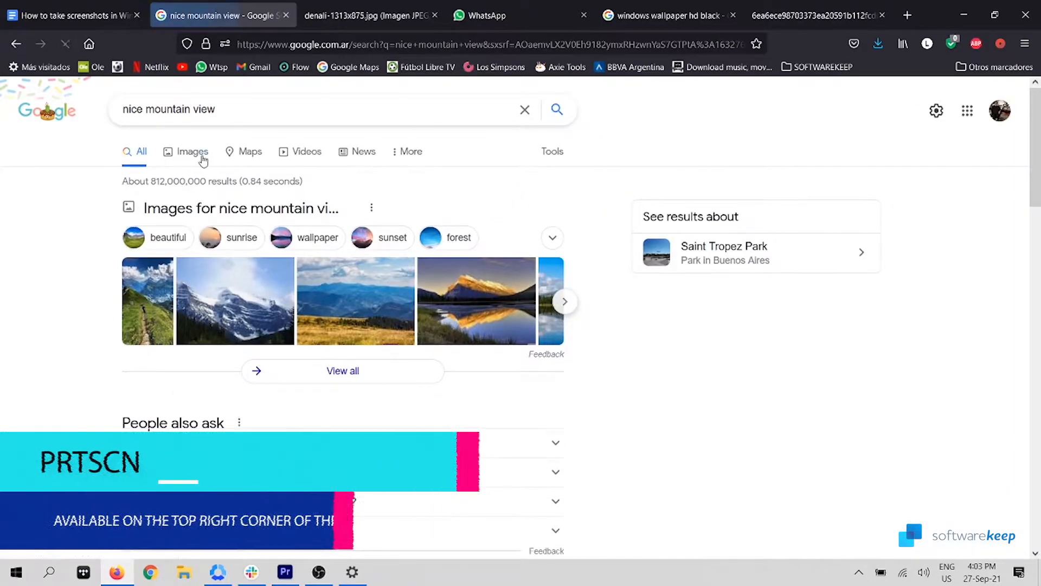
pyautogui.click(192, 152)
pyautogui.click(280, 181)
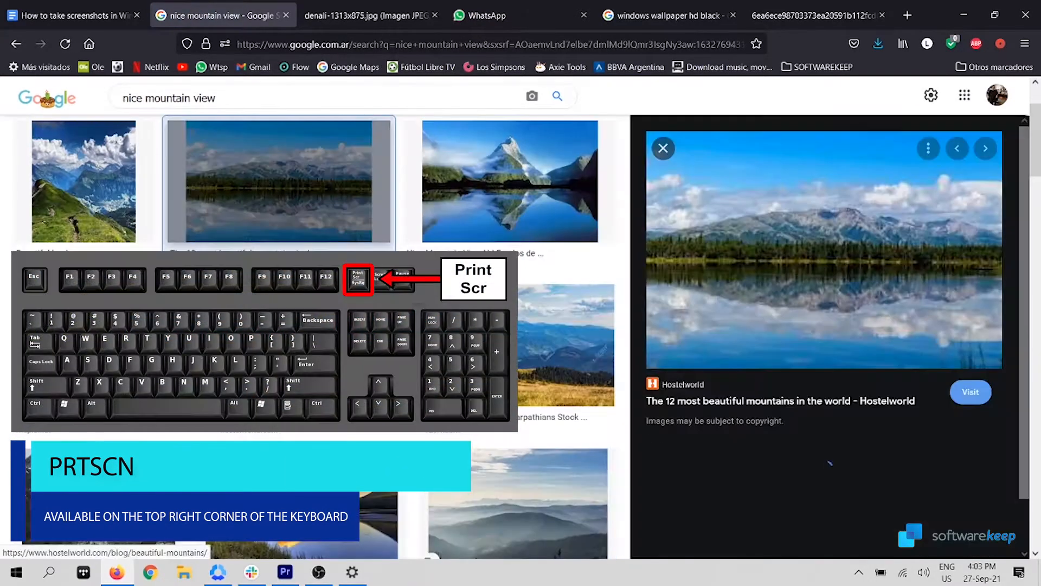
pyautogui.rightClick(822, 245)
pyautogui.click(569, 346)
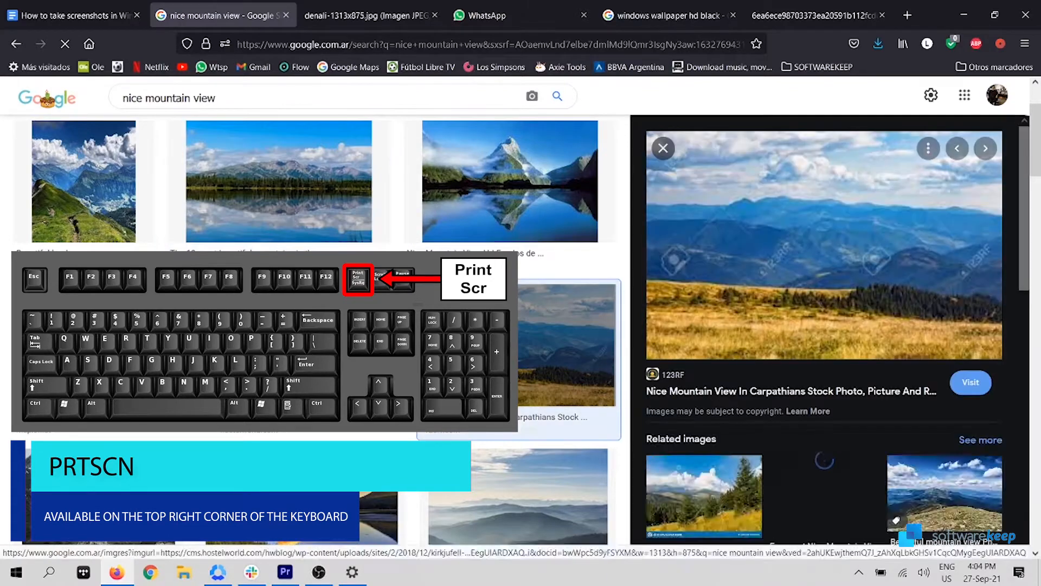
# Open the Kirkjufell waterfall photo in a new tab and switch to it
pyautogui.click(312, 345)
pyautogui.rightClick(822, 244)
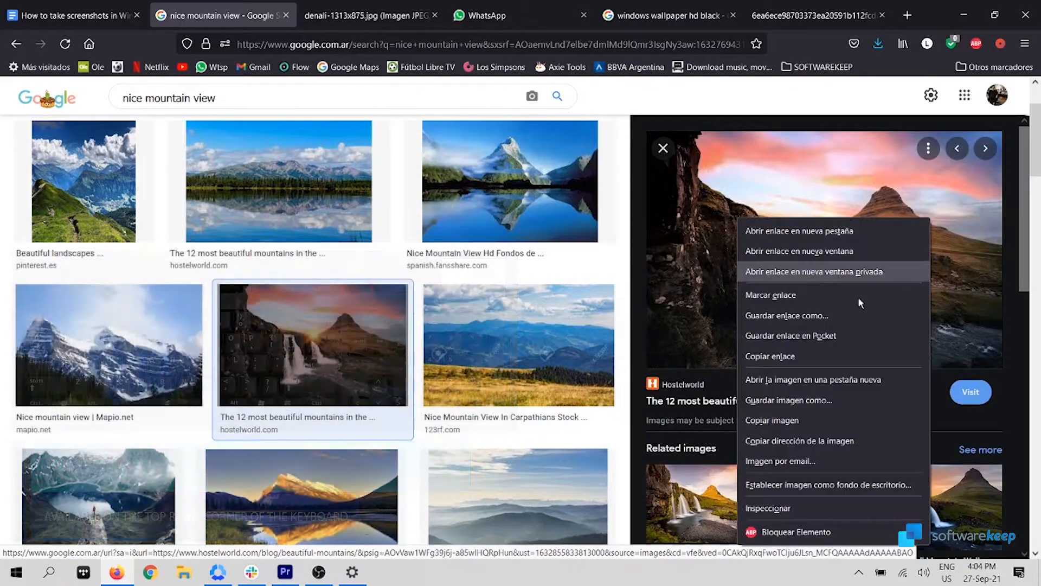
pyautogui.click(813, 379)
pyautogui.click(318, 15)
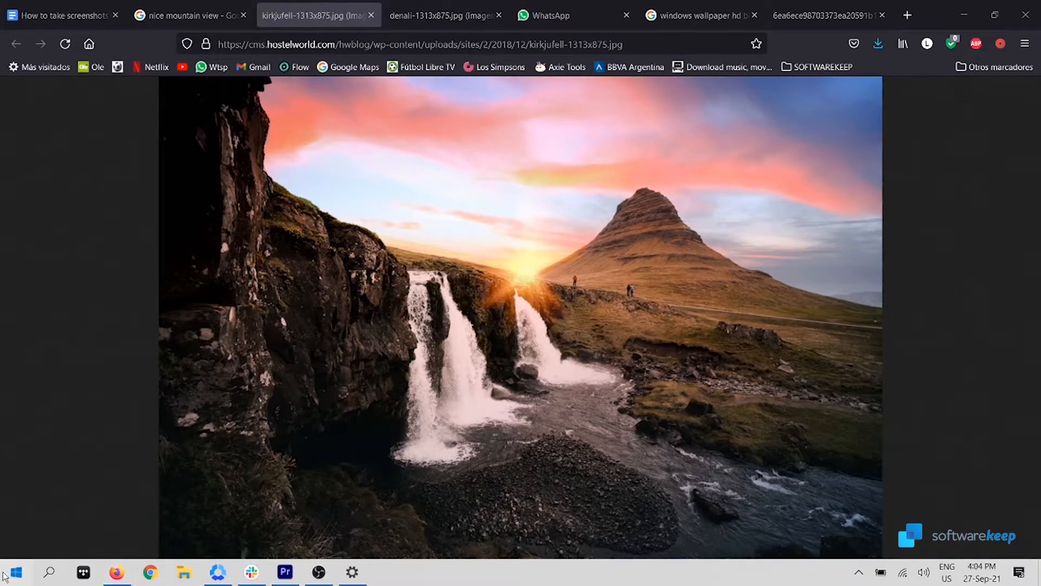
# Paste the captured screen into Paint and crop it to just the waterfall photo
pyautogui.press('super')
pyautogui.click(117, 353)
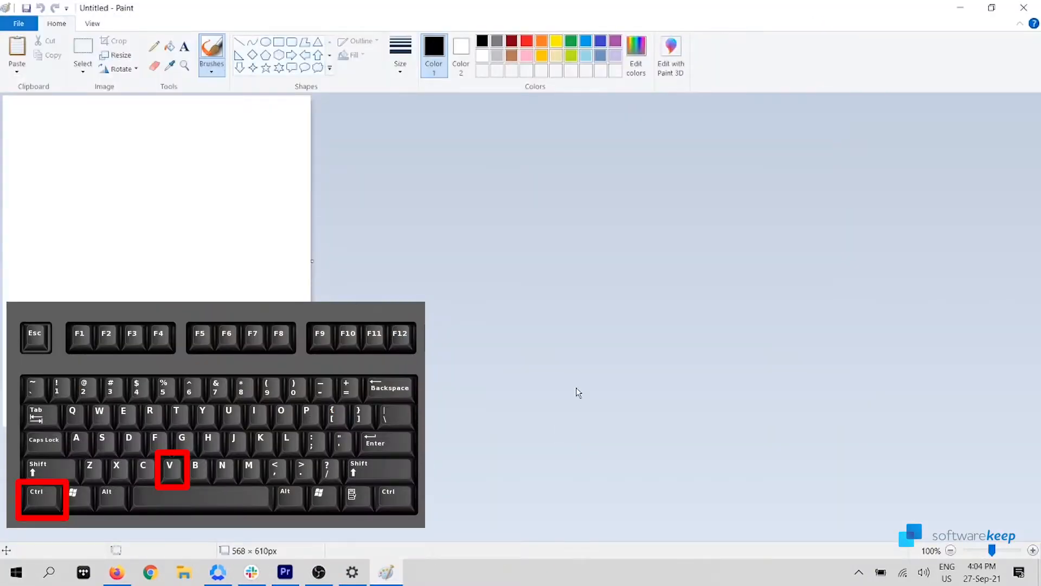
pyautogui.hotkey('ctrl', 'v')
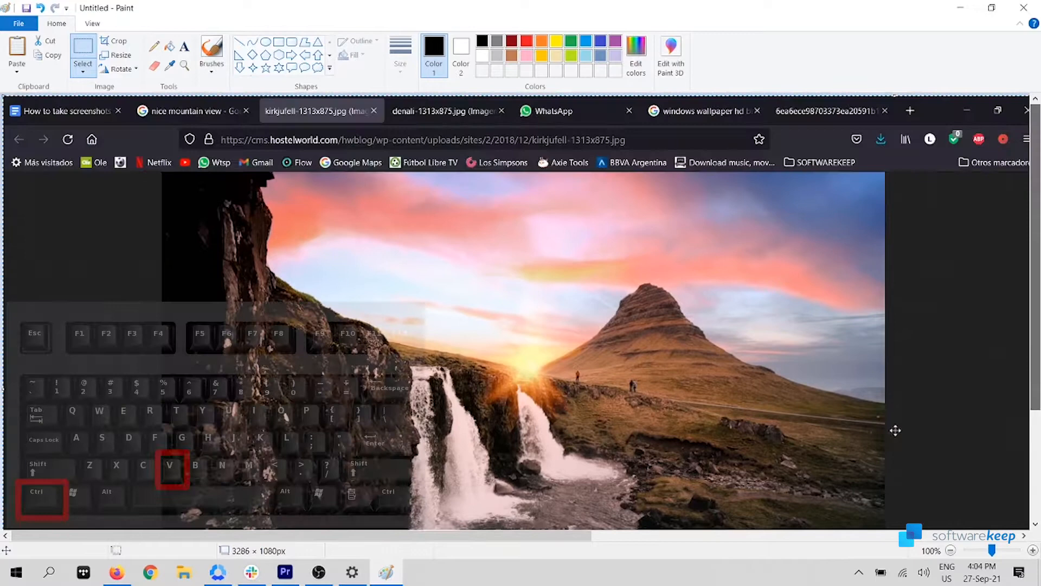
pyautogui.click(950, 550)
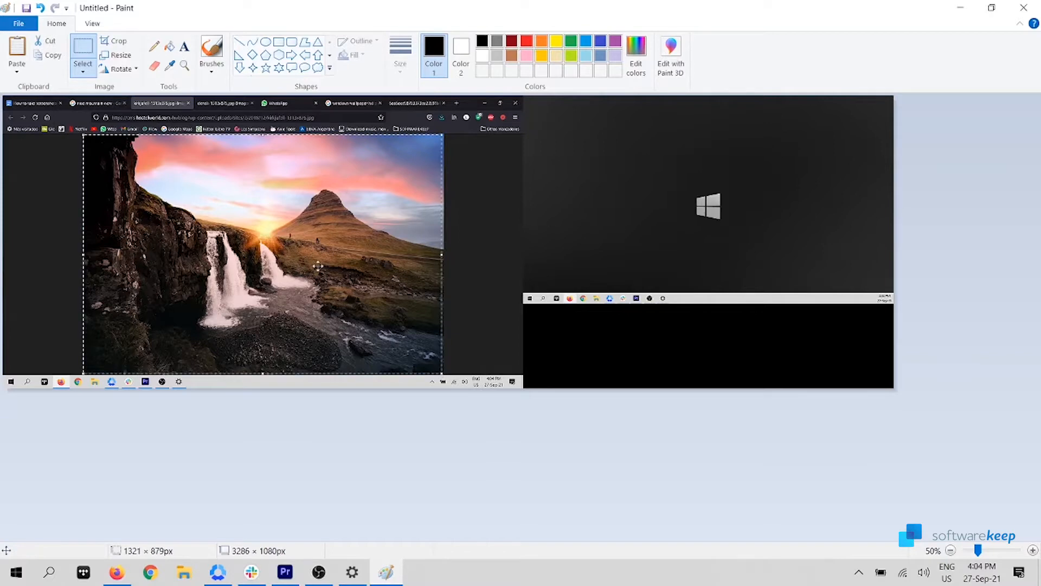
pyautogui.hotkey('ctrl', 'shift', 'x')
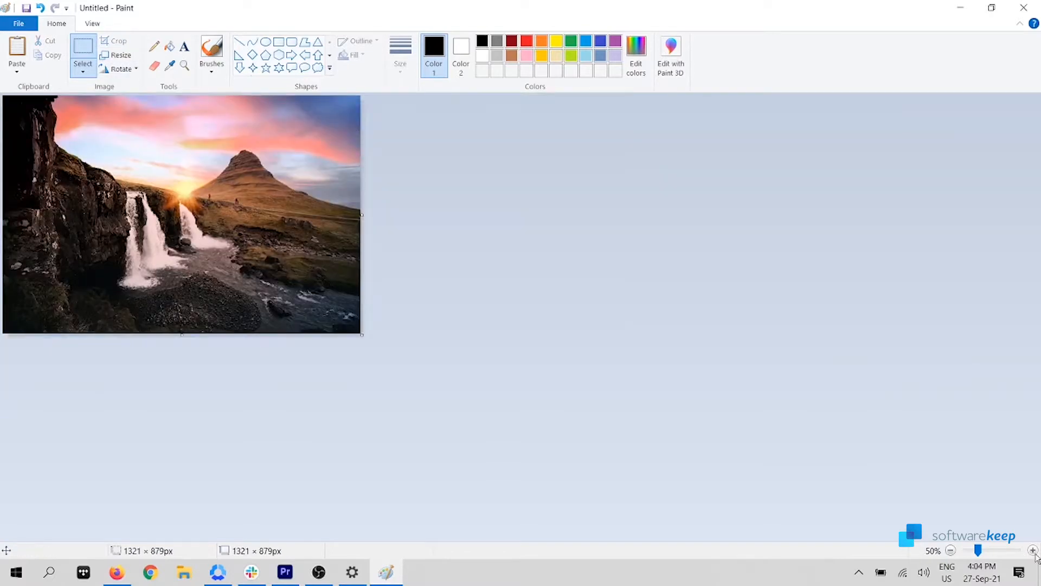
pyautogui.click(1033, 551)
# Begin saving the picture as a JPEG in the Pictures > SCREENSHOTS folder
pyautogui.click(18, 22)
pyautogui.click(43, 136)
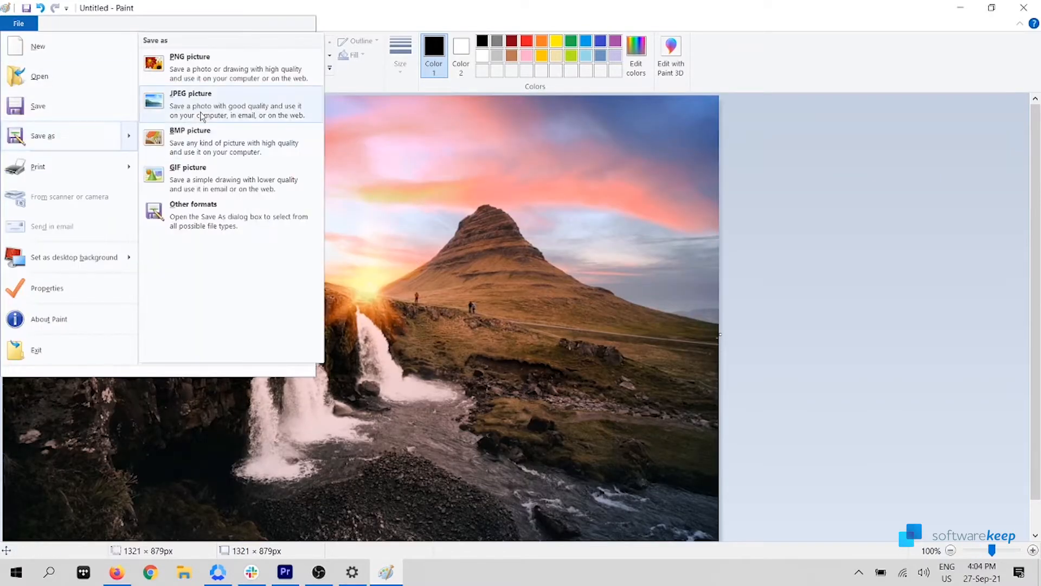
pyautogui.click(204, 104)
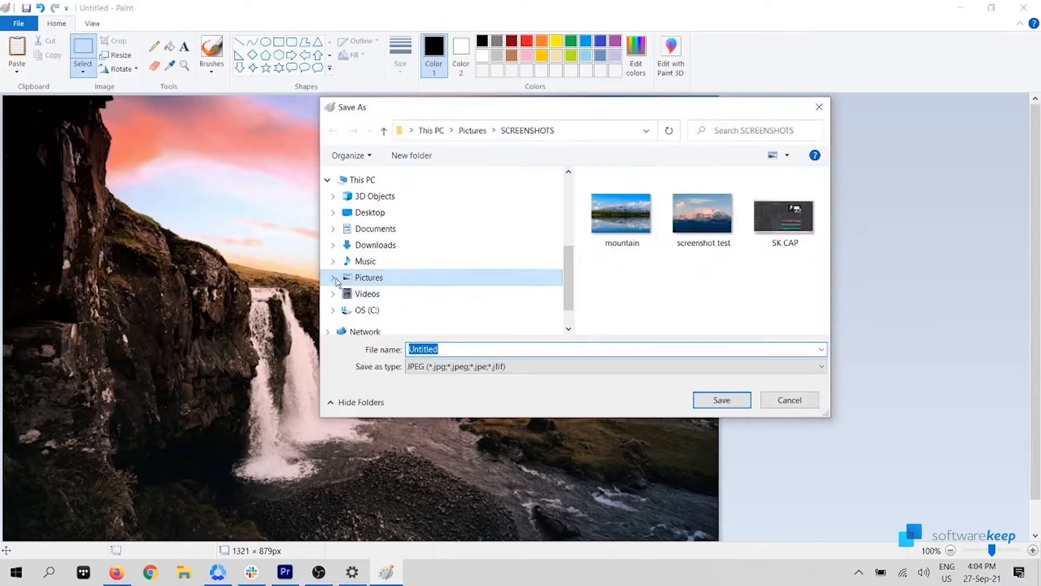
pyautogui.click(335, 278)
pyautogui.click(488, 349)
pyautogui.write('m')
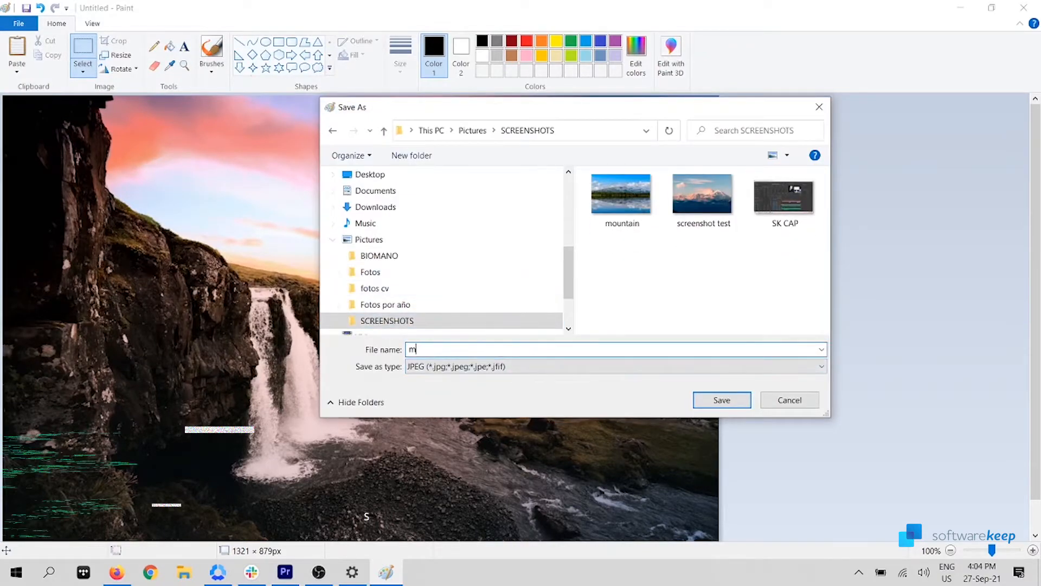
pyautogui.write('ountain')
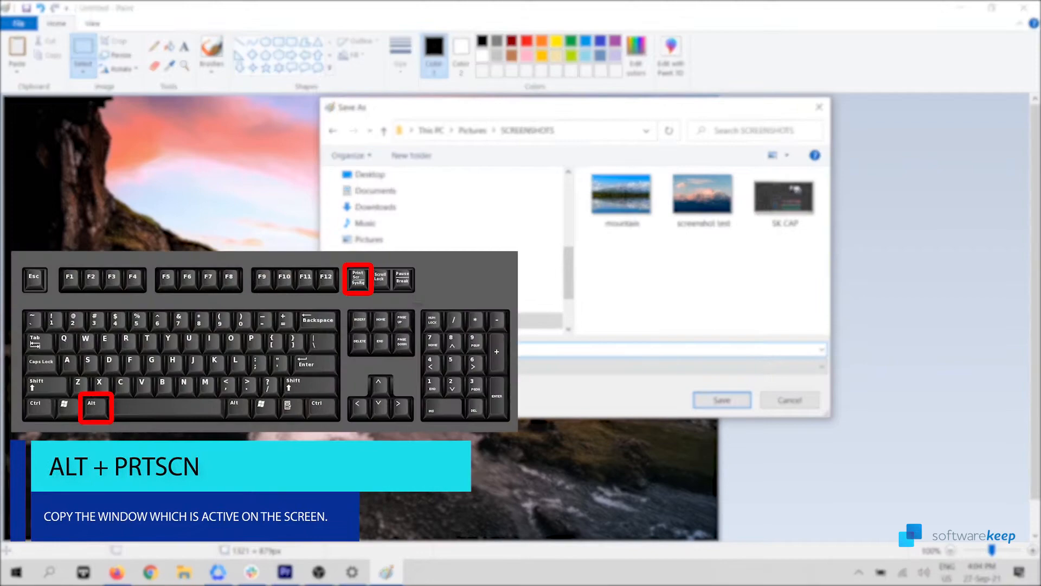
# Save the cropped picture, then capture the Denali lake photo screen with Windows+PrtScn
pyautogui.press('Return')
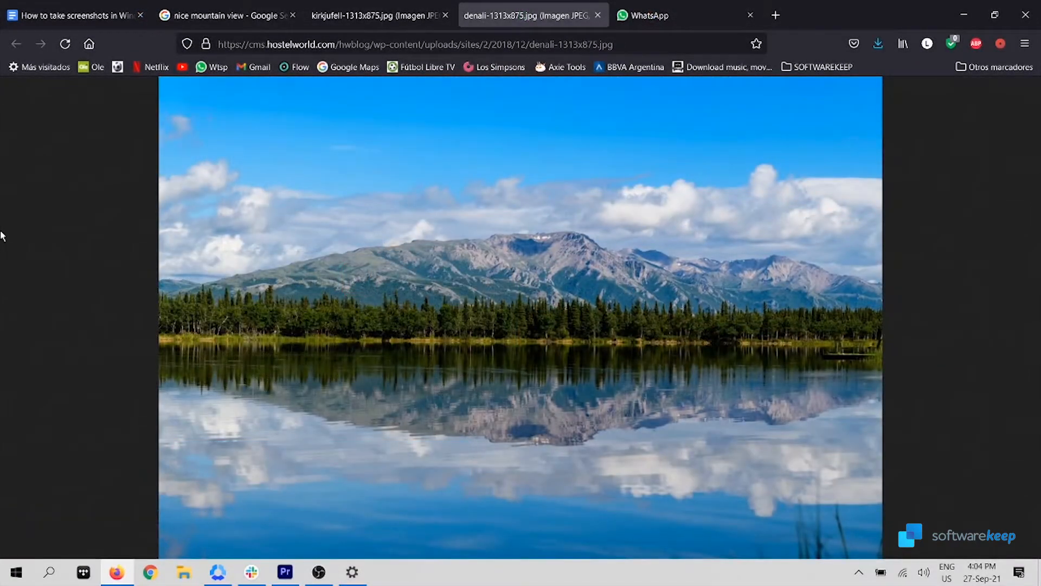
pyautogui.press('super+Print')
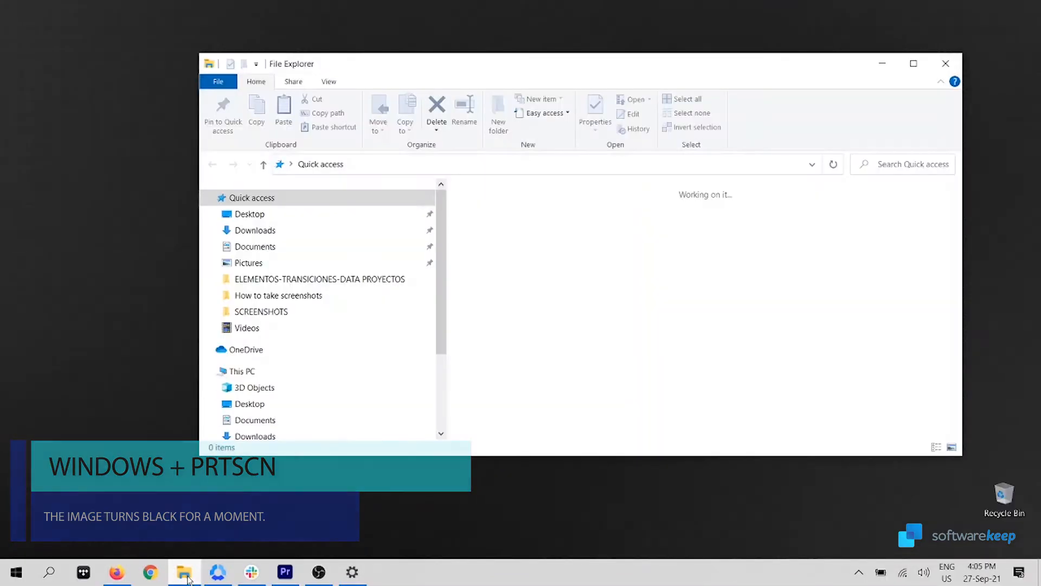
# Show the SCREENSHOTS folder maximized and open Screenshot (12) in Photos
pyautogui.click(261, 312)
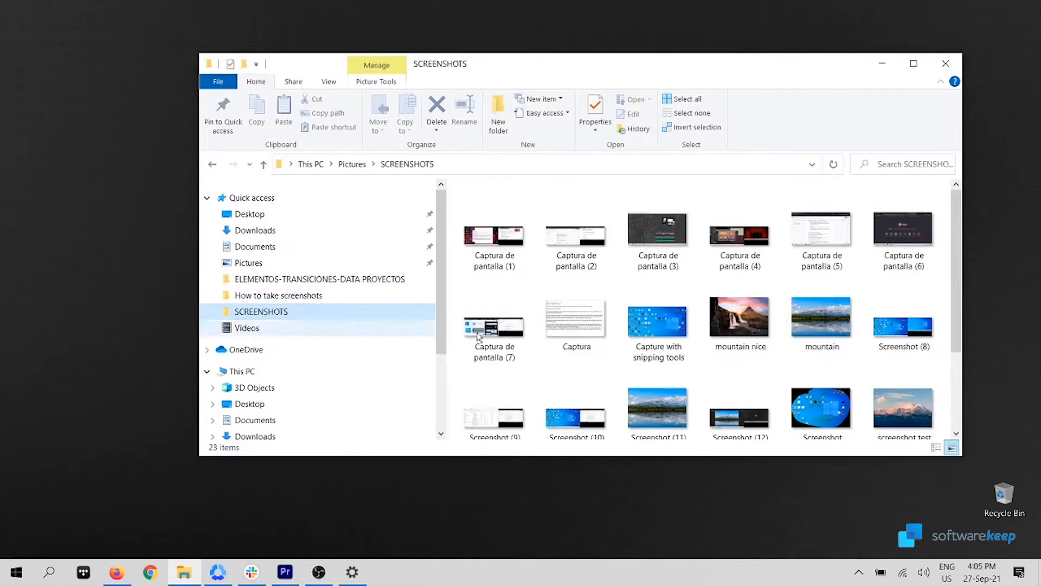
pyautogui.click(914, 64)
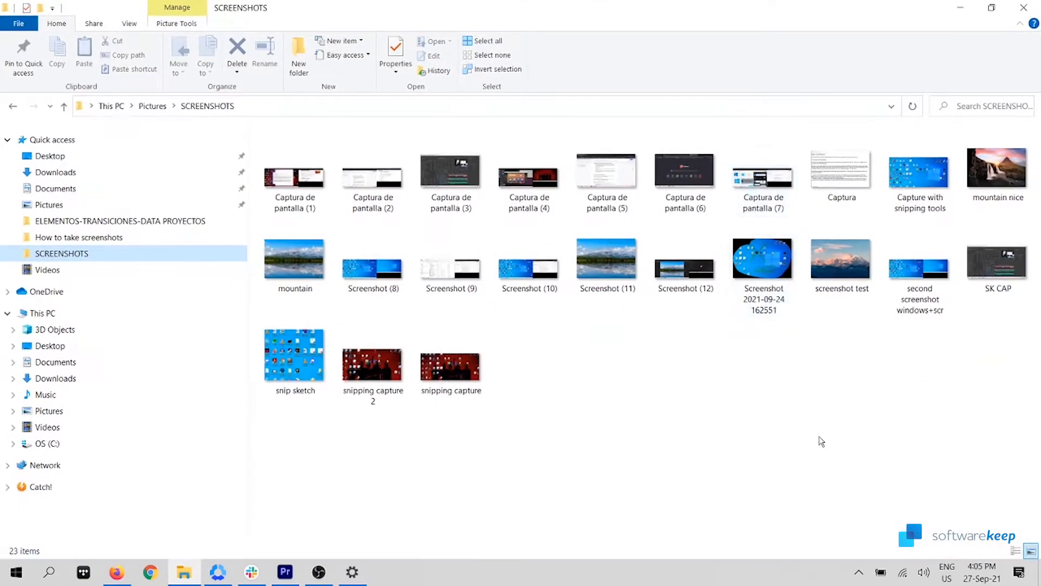
pyautogui.doubleClick(697, 271)
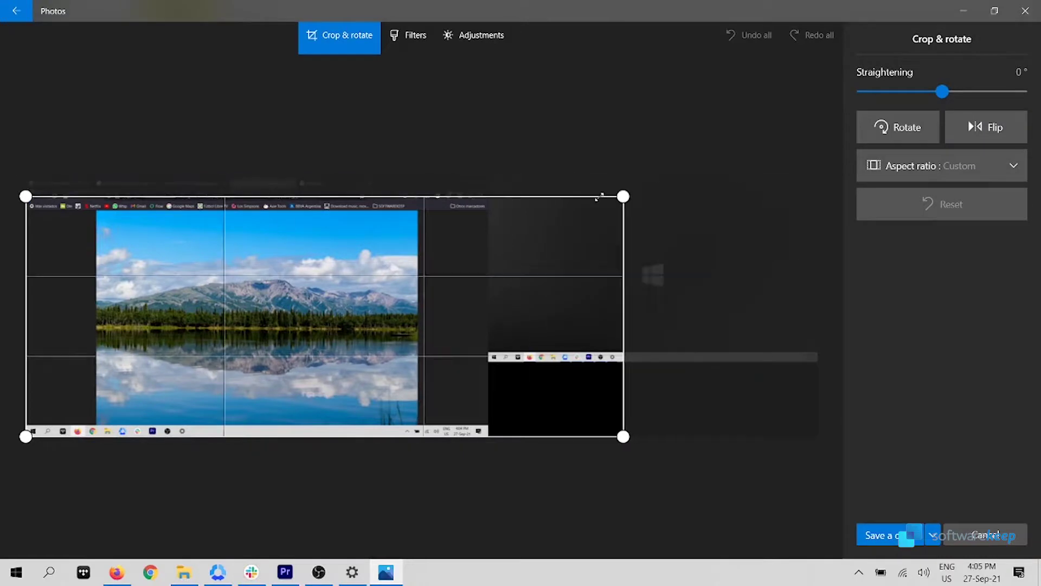
# Drag the crop handles to the Denali lake photo edges and save the result as a copy
pyautogui.moveTo(623, 197); pyautogui.dragTo(417, 214)
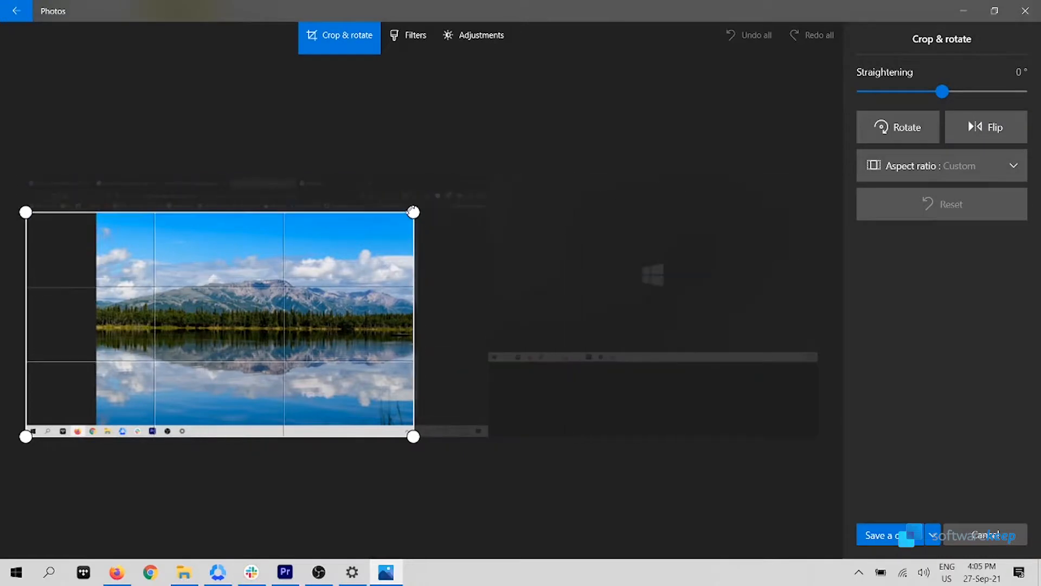
pyautogui.moveTo(33, 81); pyautogui.dragTo(175, 139)
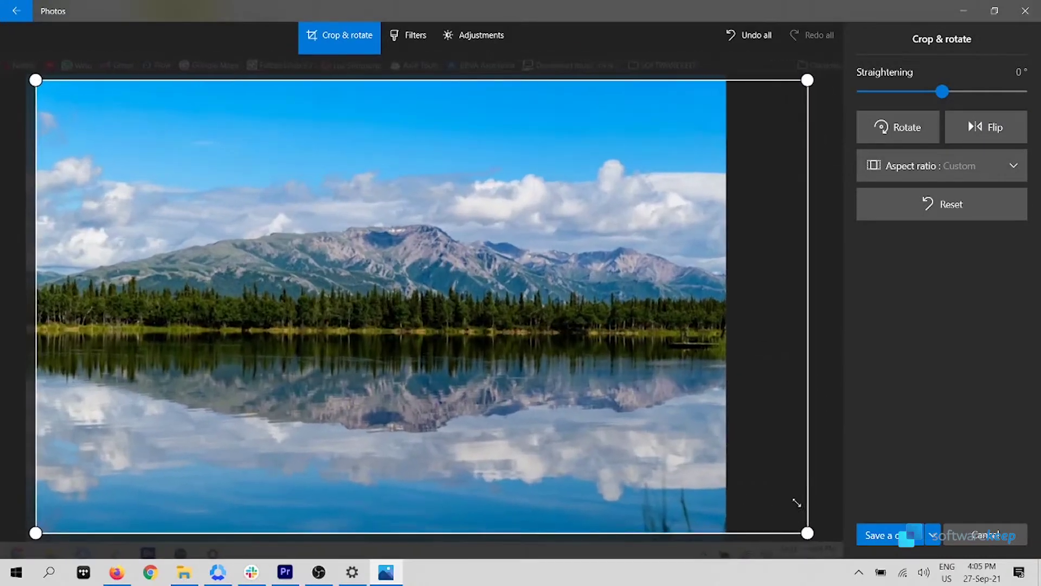
pyautogui.moveTo(802, 533); pyautogui.dragTo(724, 537)
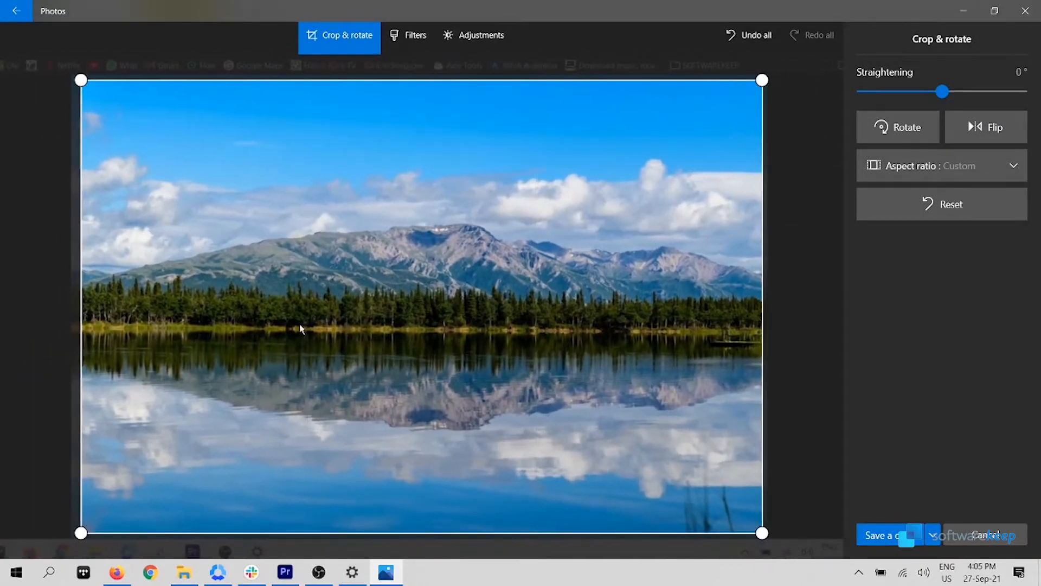
pyautogui.click(880, 534)
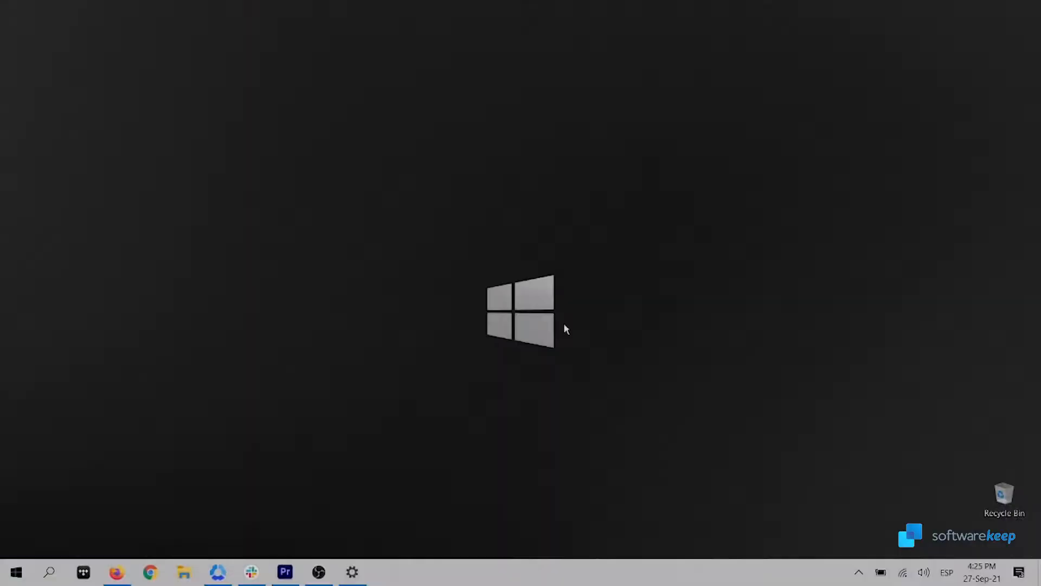
# Find Snipping Tool via taskbar search, launch it and start a new snip
pyautogui.click(50, 573)
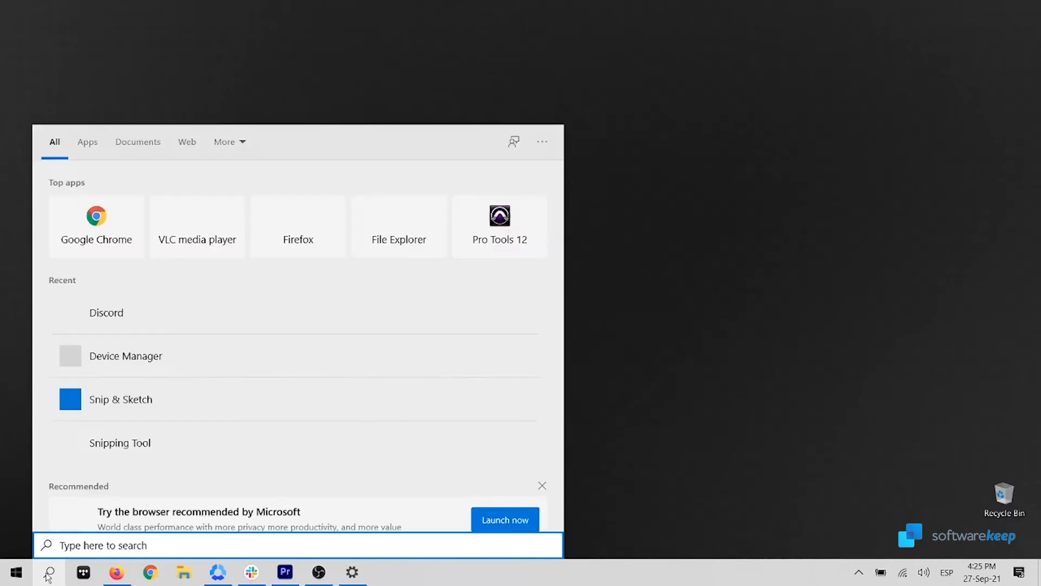
pyautogui.write('snippin')
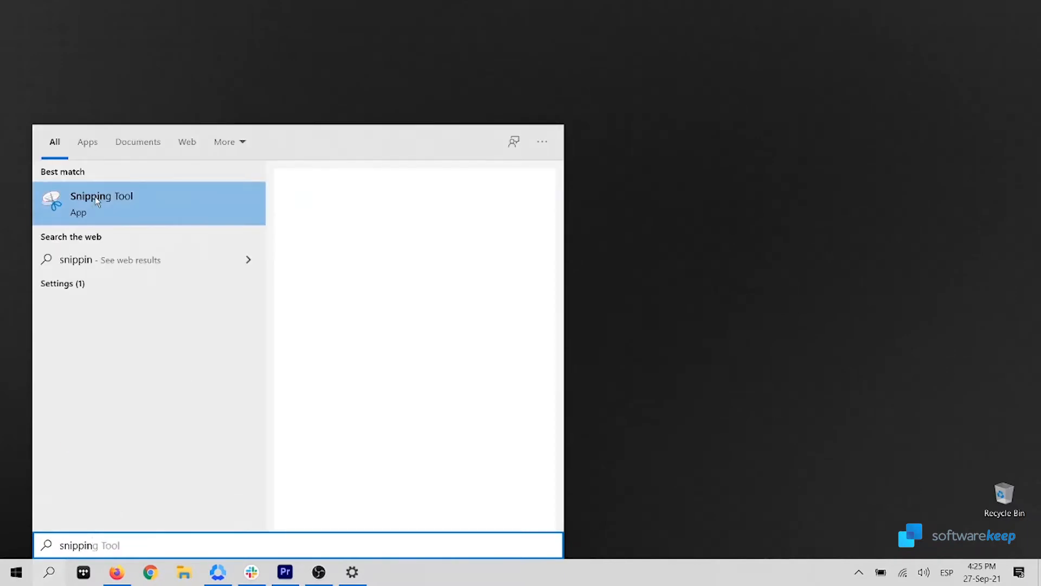
pyautogui.click(96, 202)
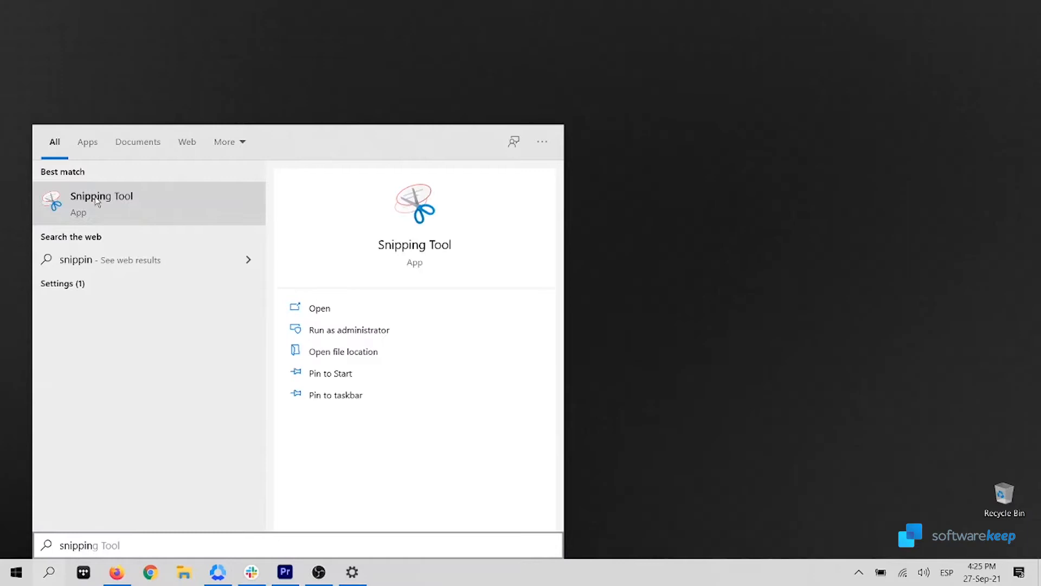
pyautogui.click(96, 202)
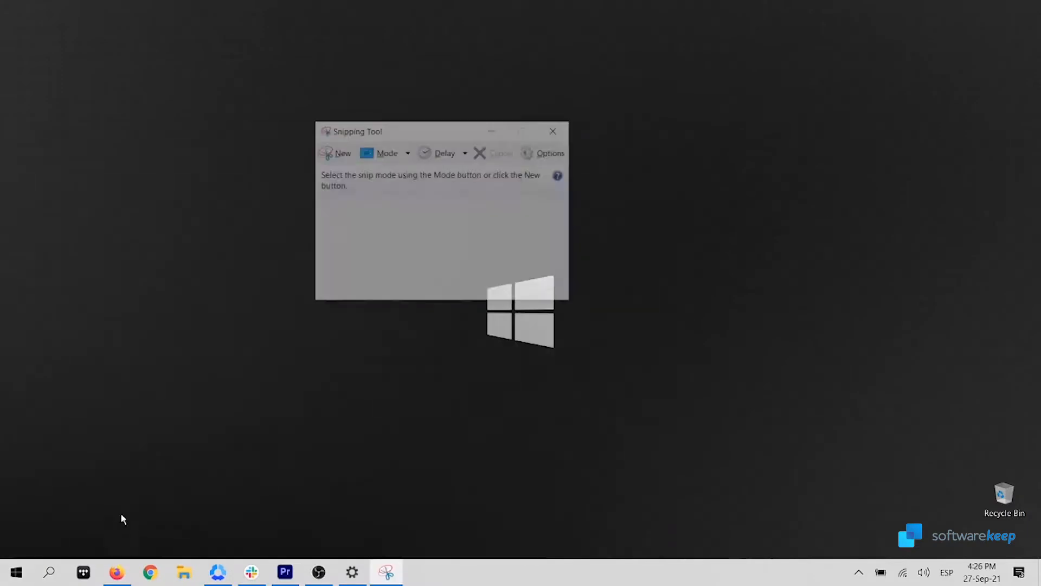
pyautogui.click(342, 152)
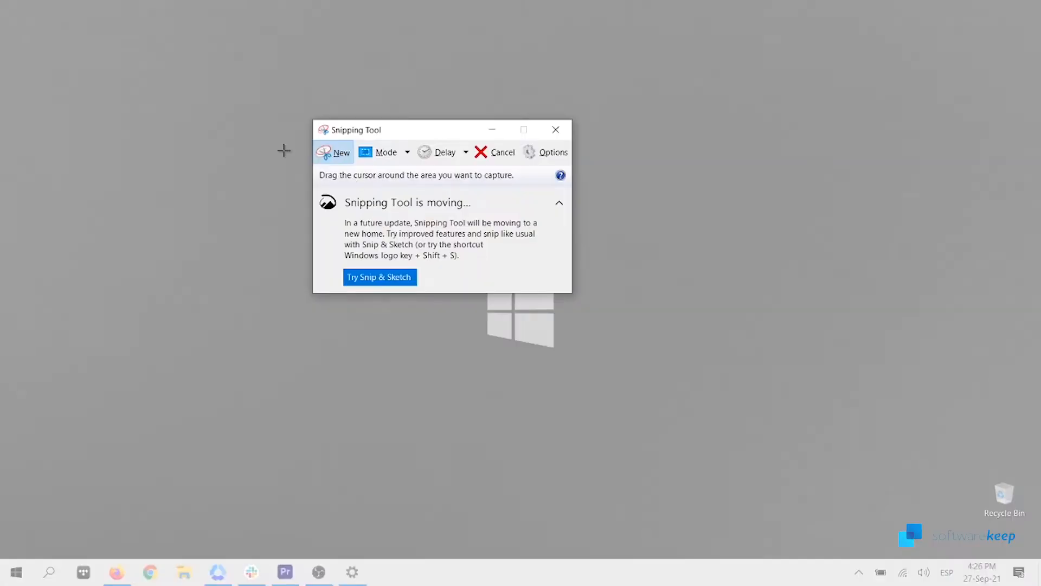
# Capture a rectangular desktop snip and save it as 'Capture with snipping tool' in SCREENSHOTS
pyautogui.moveTo(130, 48); pyautogui.dragTo(854, 483)
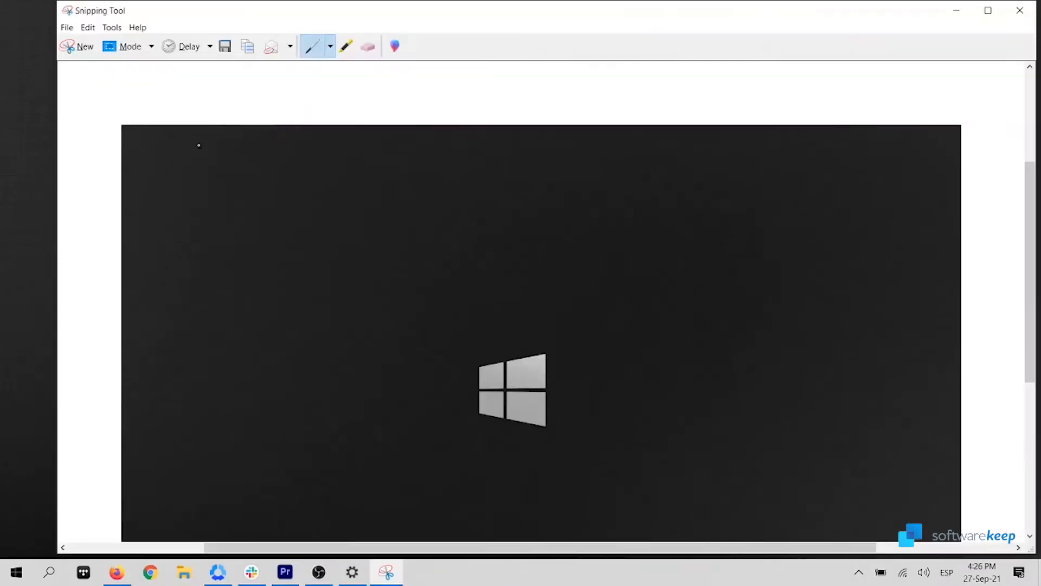
pyautogui.click(67, 27)
pyautogui.click(81, 58)
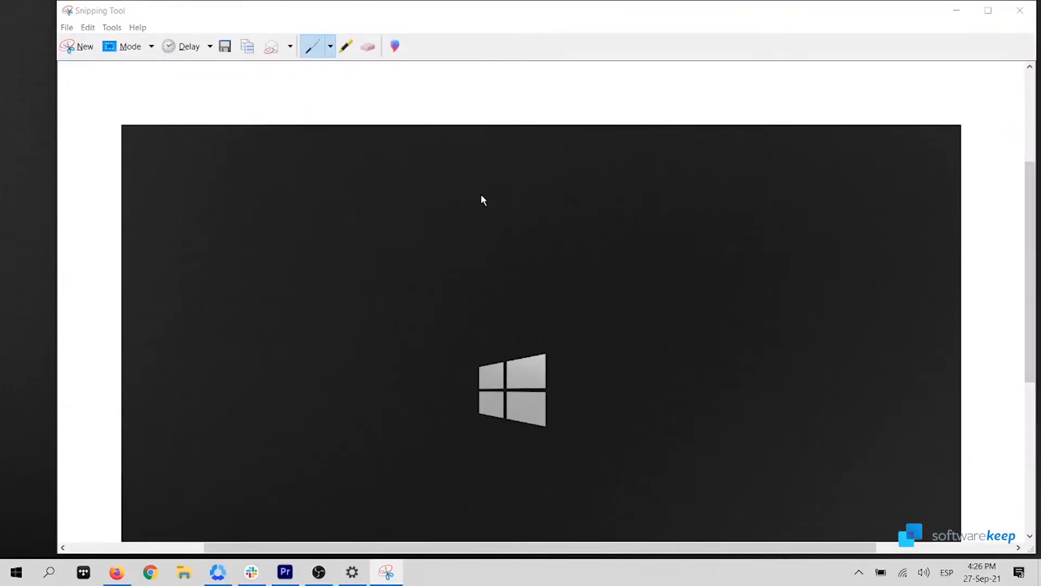
pyautogui.write('Capture with sn')
pyautogui.click(247, 285)
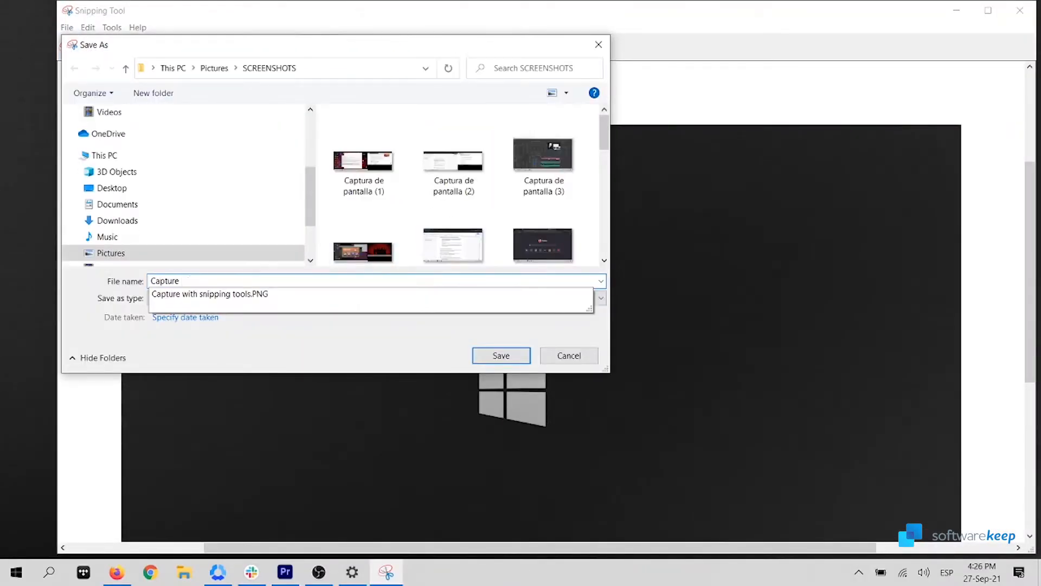
pyautogui.write('s')
pyautogui.write('ol')
pyautogui.press('Return')
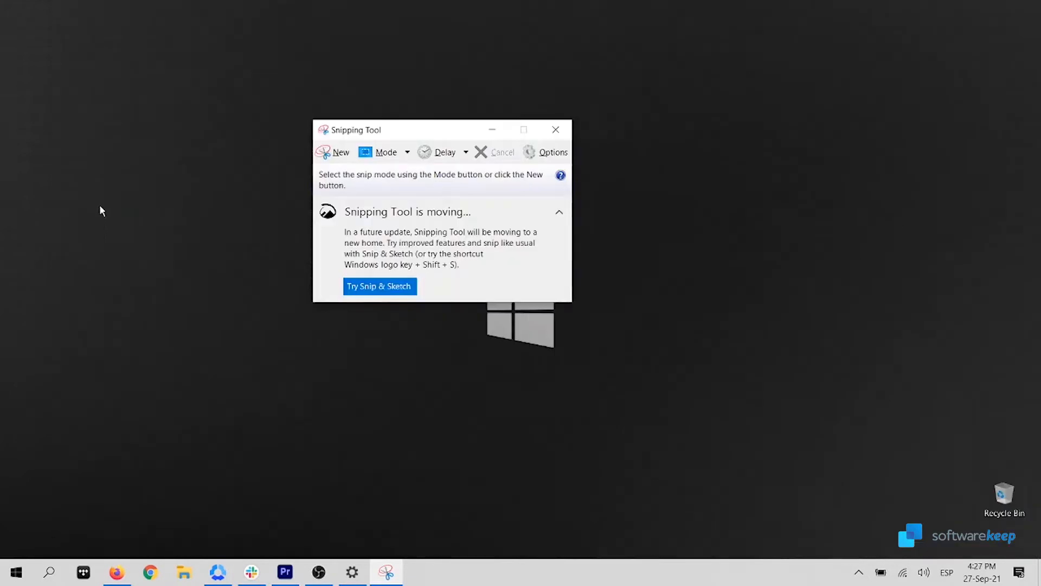
# Switch to Free-form Snip mode and outline a region around the Windows logo
pyautogui.click(396, 152)
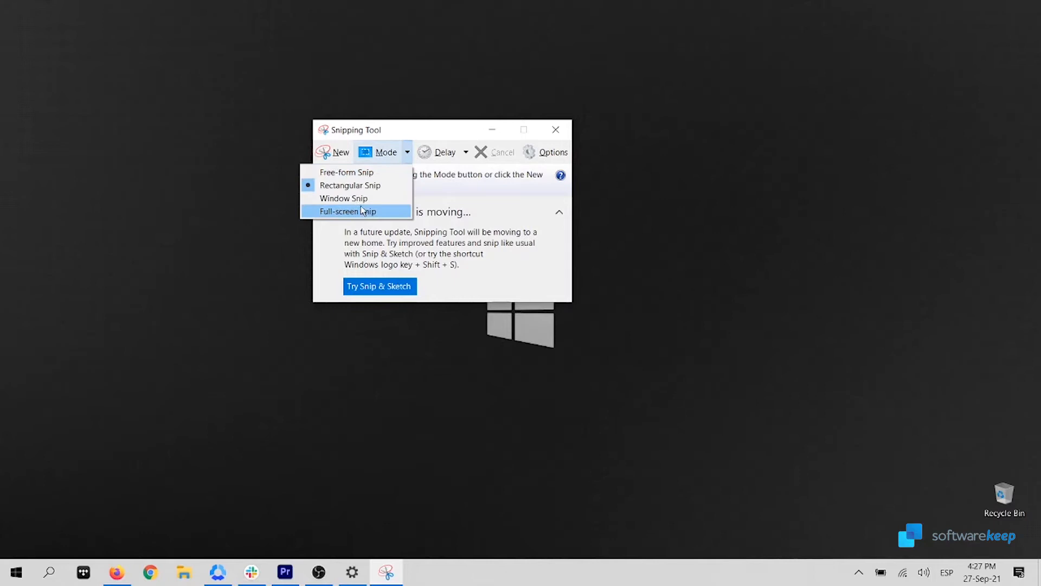
pyautogui.click(372, 173)
pyautogui.click(465, 152)
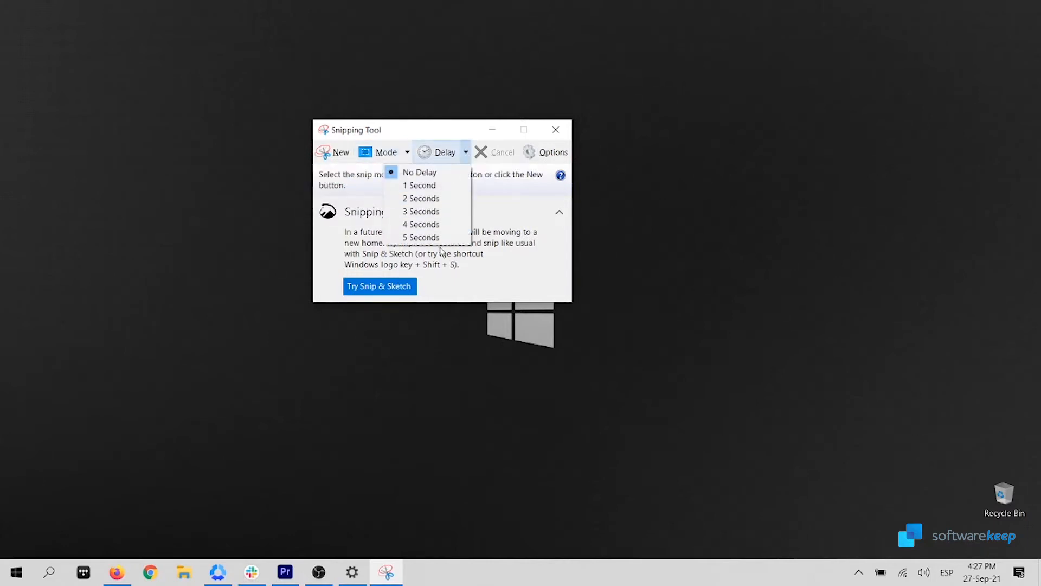
pyautogui.click(465, 151)
pyautogui.click(407, 153)
pyautogui.click(382, 173)
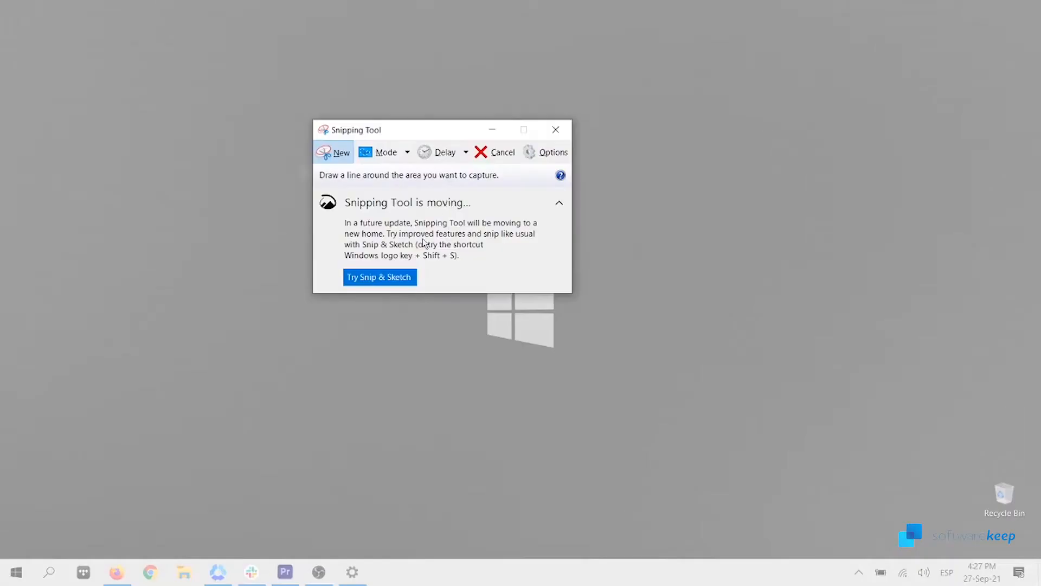
pyautogui.moveTo(110, 57); pyautogui.dragTo(462, 466)
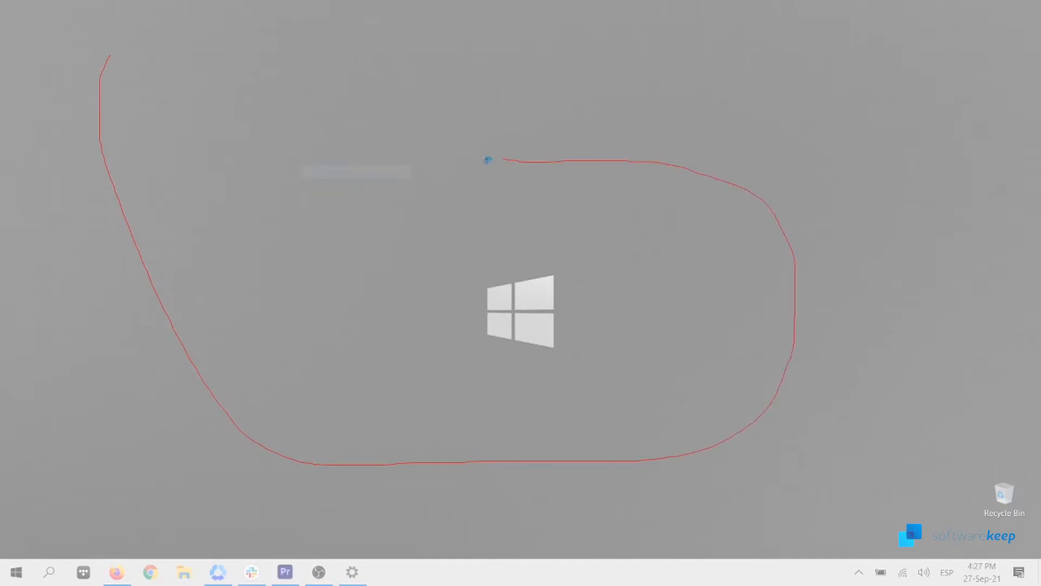
pyautogui.moveTo(114, 54); pyautogui.dragTo(114, 54)
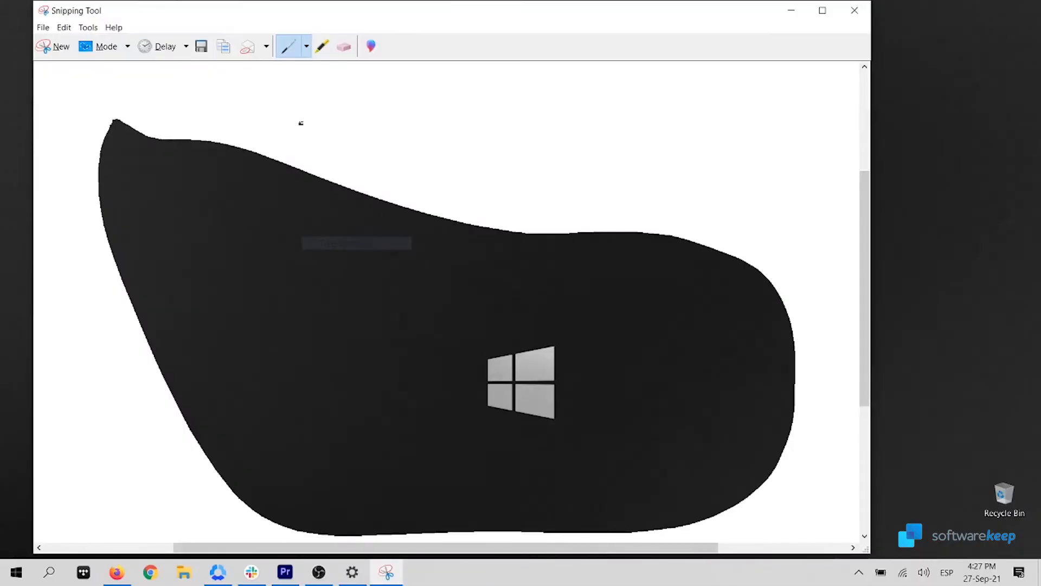
# Start a new snip with a four-second capture delay
pyautogui.click(61, 47)
pyautogui.click(465, 152)
pyautogui.click(436, 225)
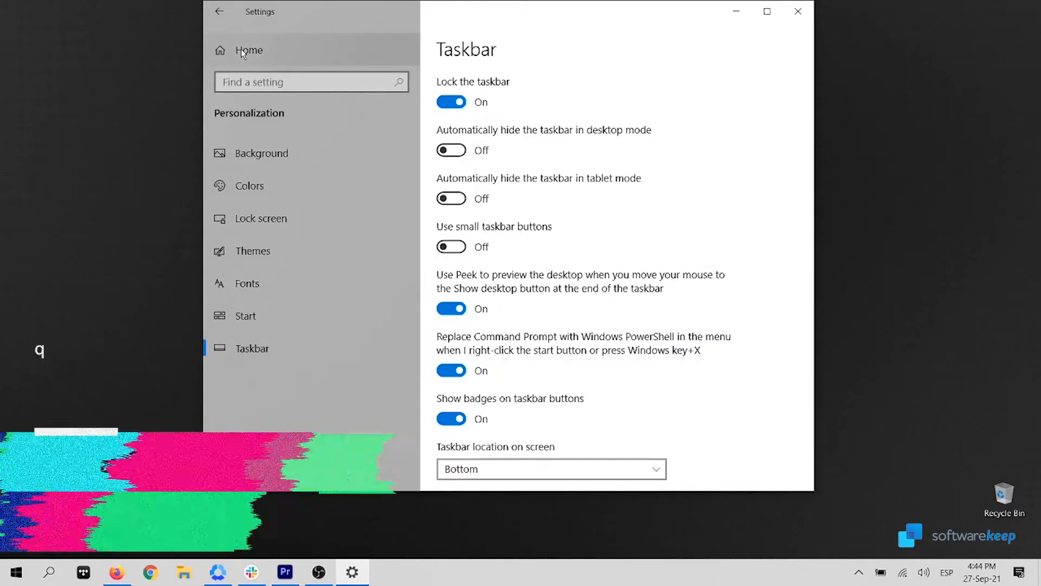
# From Settings home, go to Gaming and switch Xbox Game Bar on
pyautogui.click(241, 50)
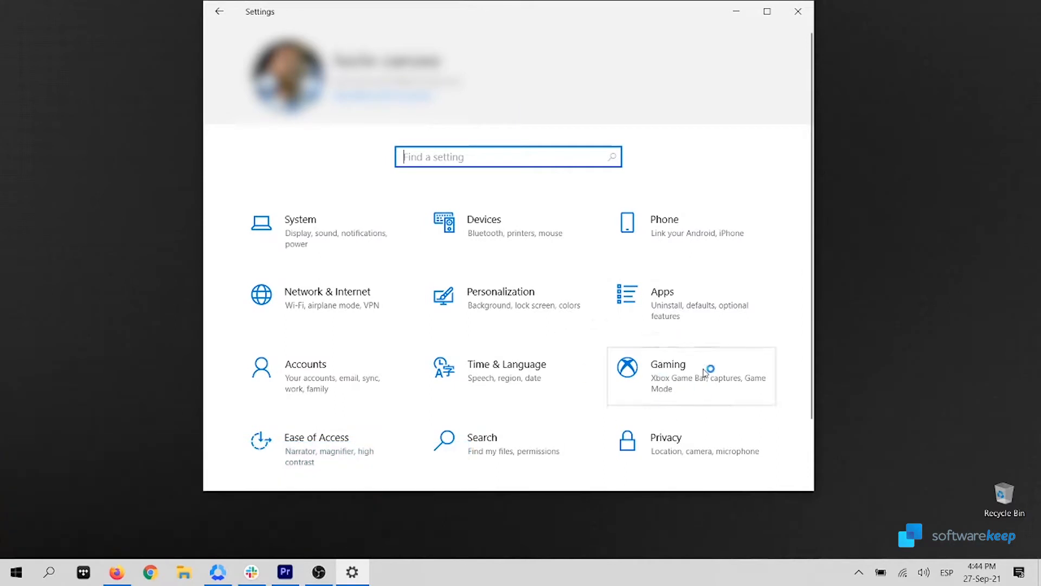
pyautogui.click(675, 375)
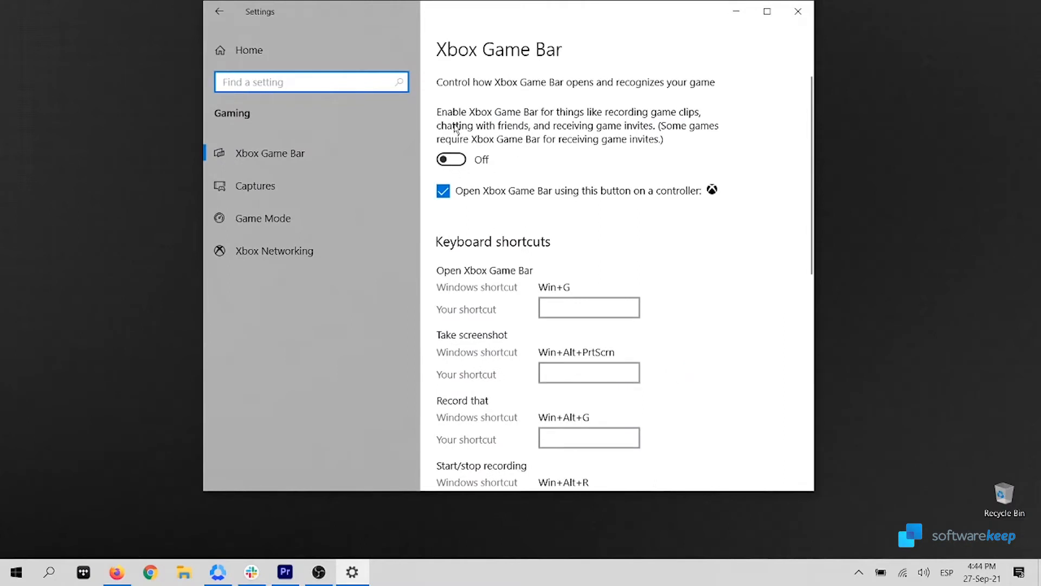
pyautogui.click(453, 160)
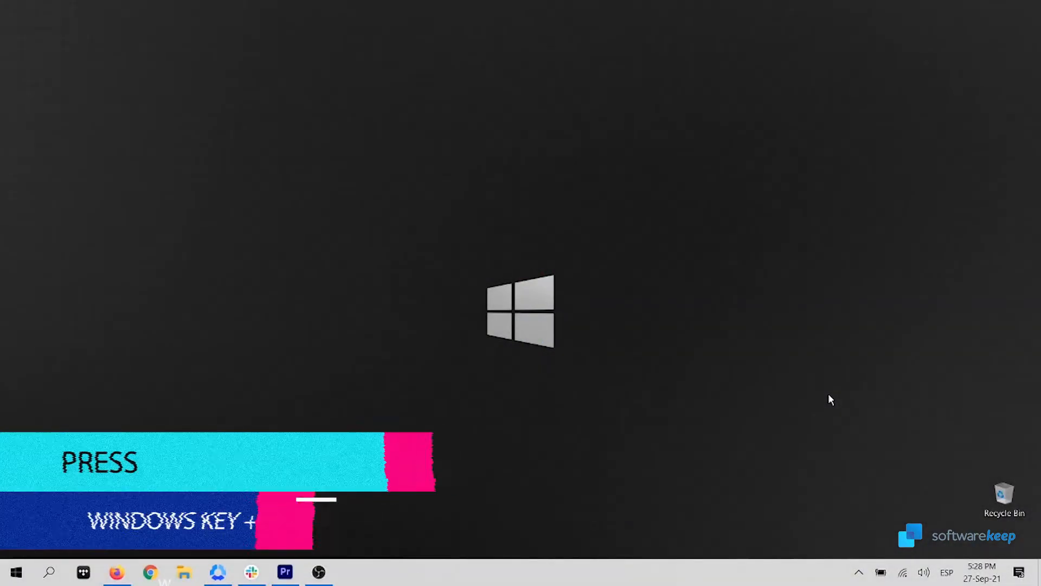
# Capture a rectangular desktop snip with Snip & Sketch (Win+Shift+S)
pyautogui.press('super+shift+s')
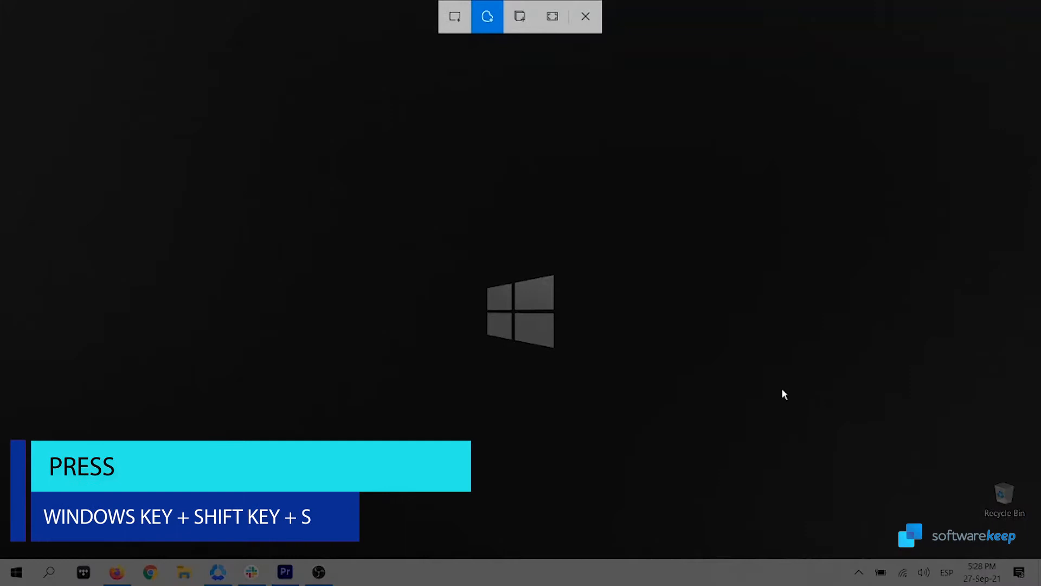
pyautogui.click(455, 16)
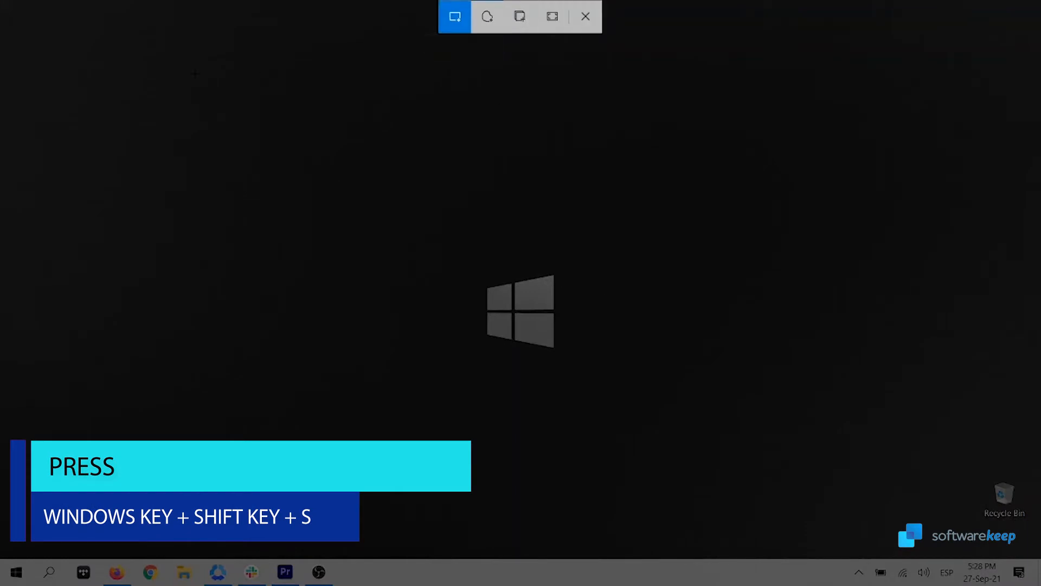
pyautogui.moveTo(195, 75); pyautogui.dragTo(936, 514)
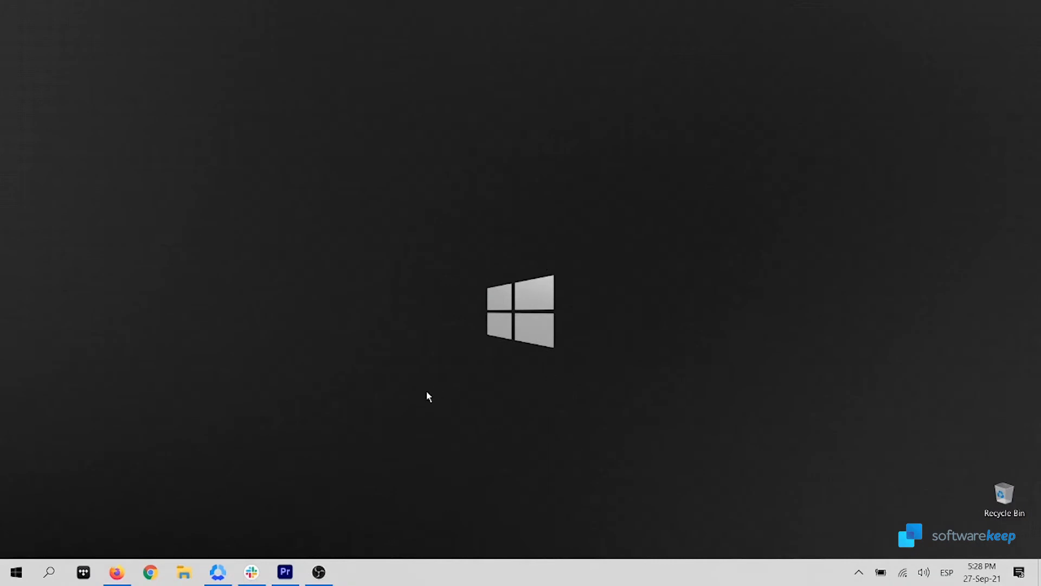
# Paste the snip into Paint, then close Paint without saving
pyautogui.click(17, 573)
pyautogui.click(547, 404)
pyautogui.hotkey('ctrl', 'v')
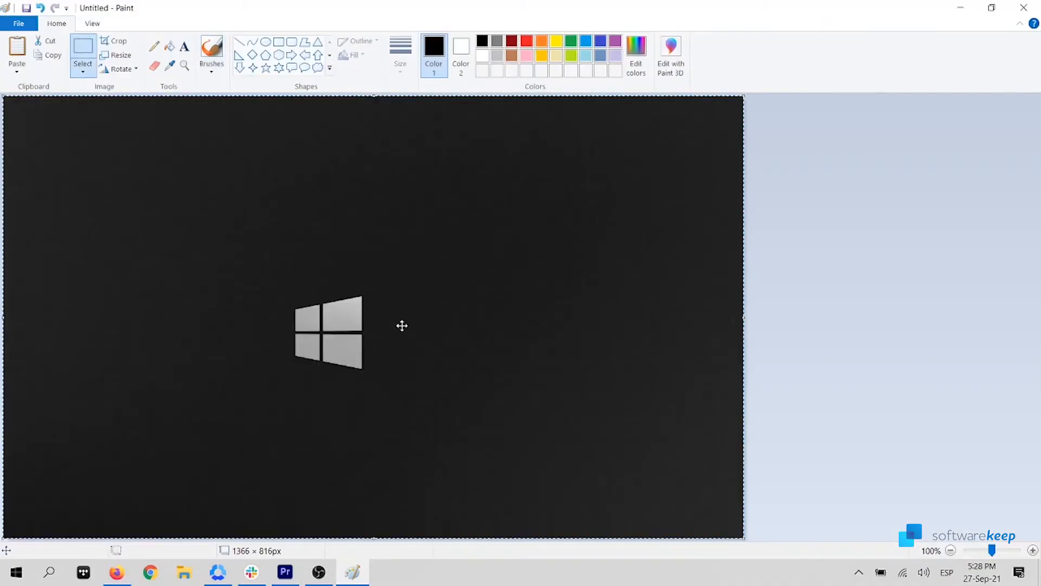
pyautogui.click(1024, 8)
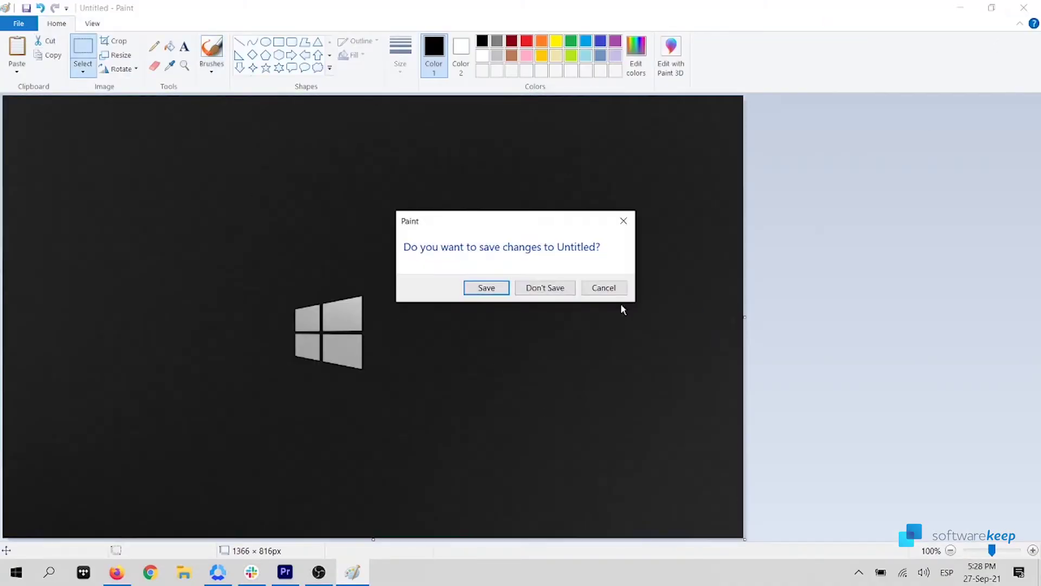
pyautogui.click(560, 292)
# Capture a free-form snip around the Windows logo, paste it into Paint and discard it unsaved
pyautogui.press('super+shift+s')
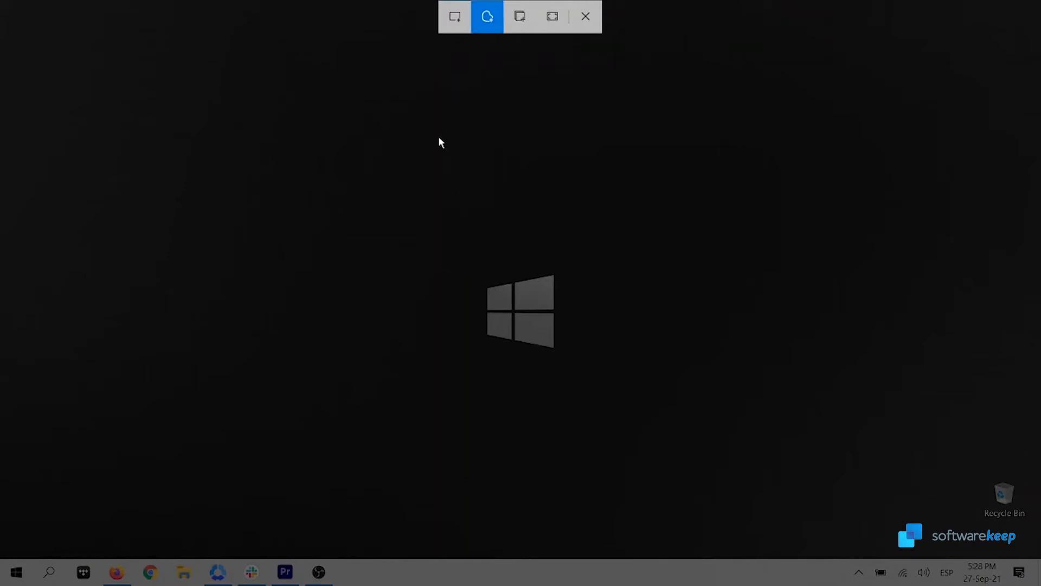
pyautogui.moveTo(418, 132); pyautogui.dragTo(410, 136)
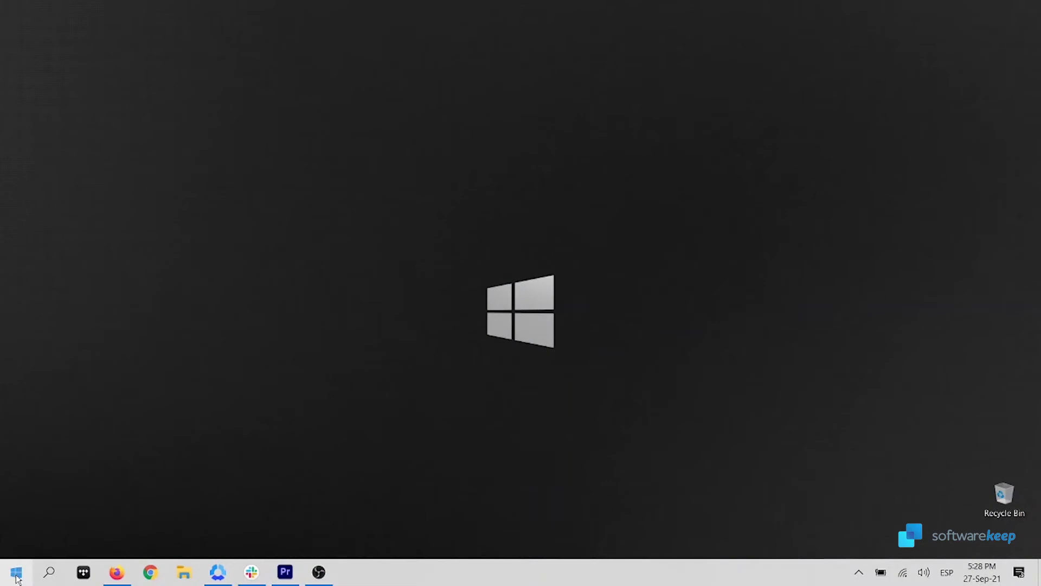
pyautogui.click(17, 577)
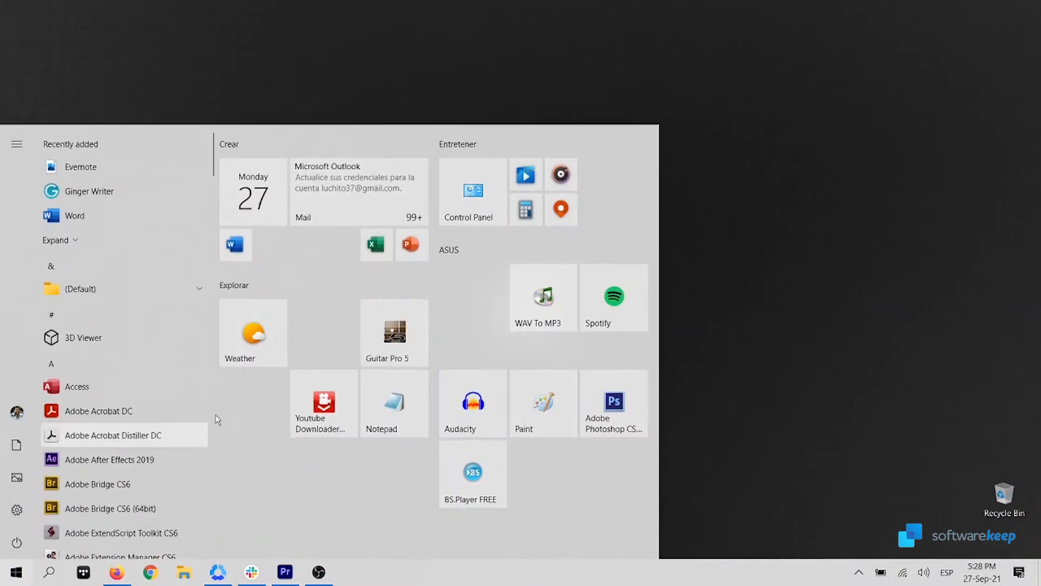
pyautogui.click(73, 430)
pyautogui.hotkey('ctrl', 'v')
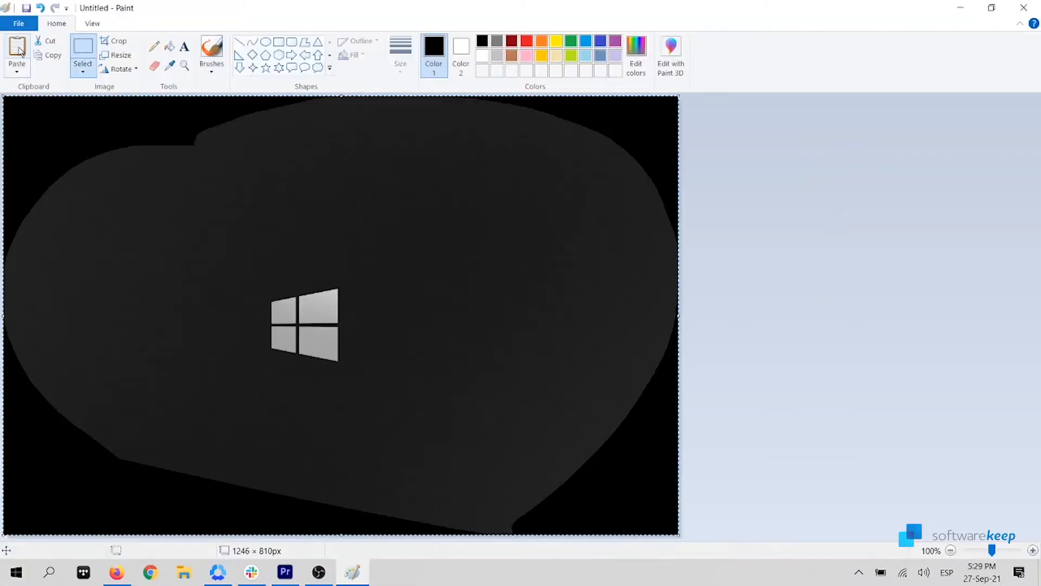
pyautogui.click(542, 287)
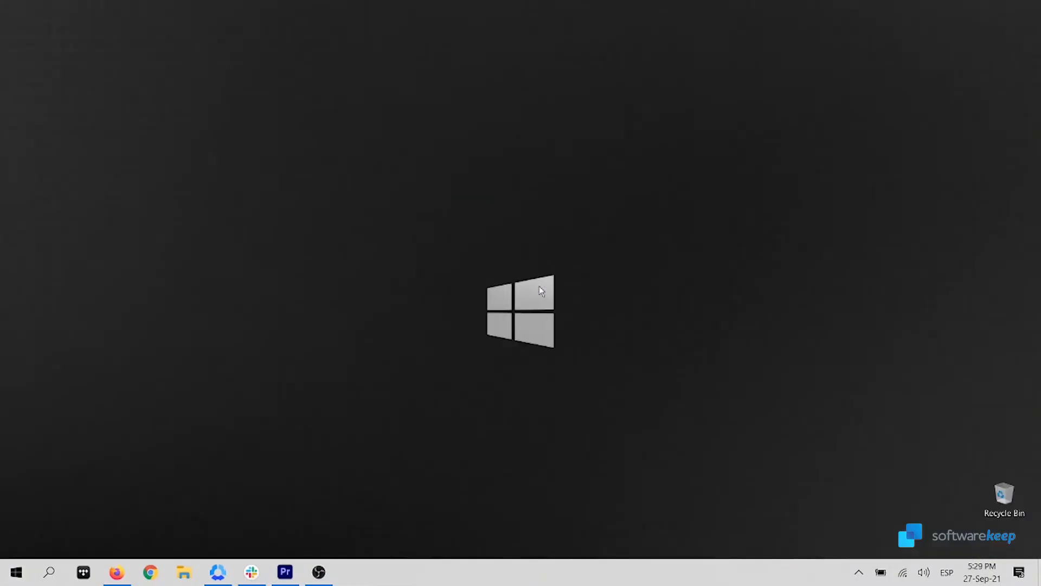
# Capture a full-screen snip, paste it into Paint and bring up the file save options
pyautogui.press('super+shift+s')
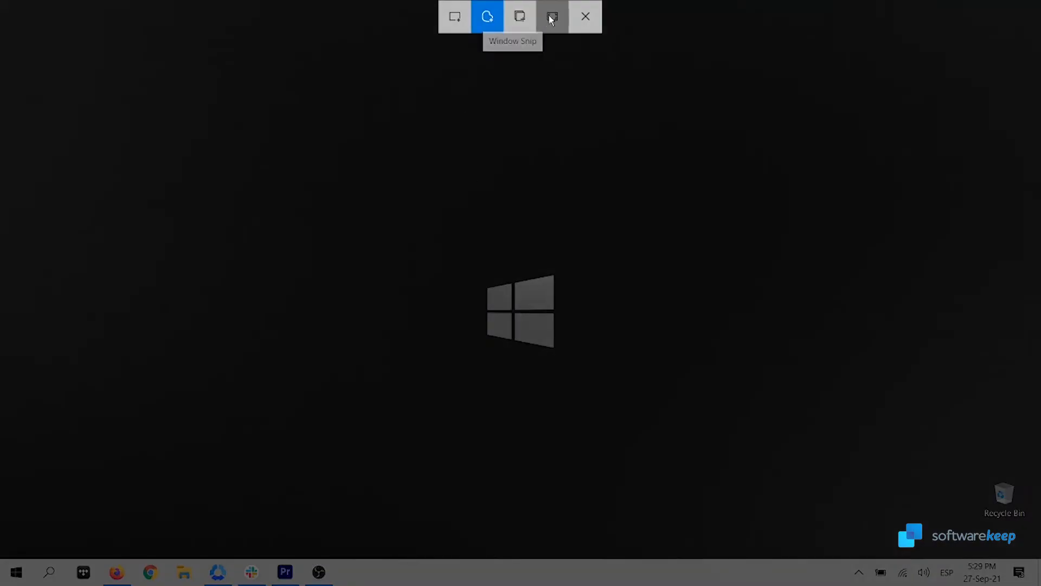
pyautogui.click(554, 17)
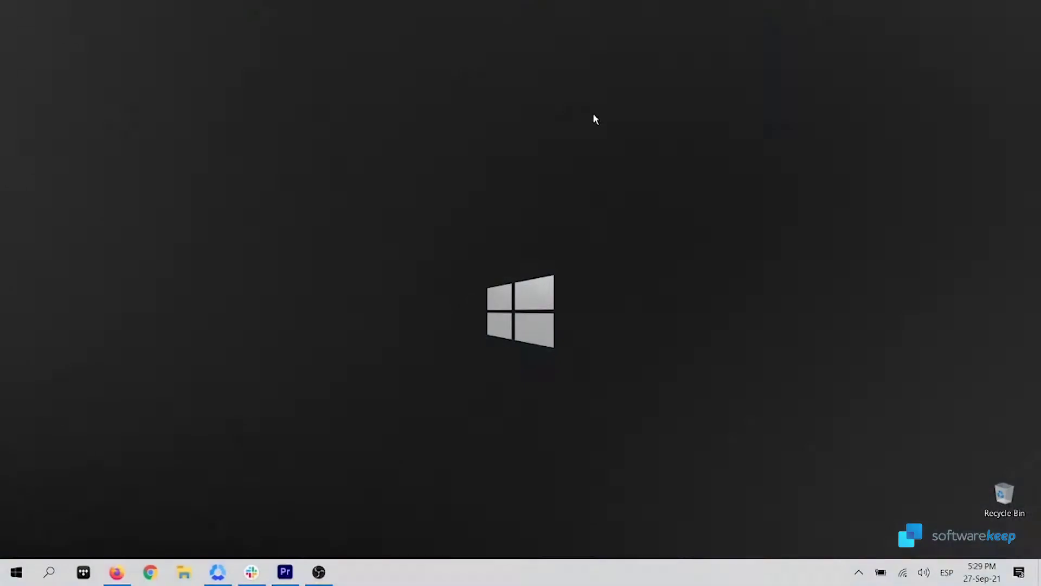
pyautogui.click(16, 572)
pyautogui.click(538, 407)
pyautogui.hotkey('ctrl', 'v')
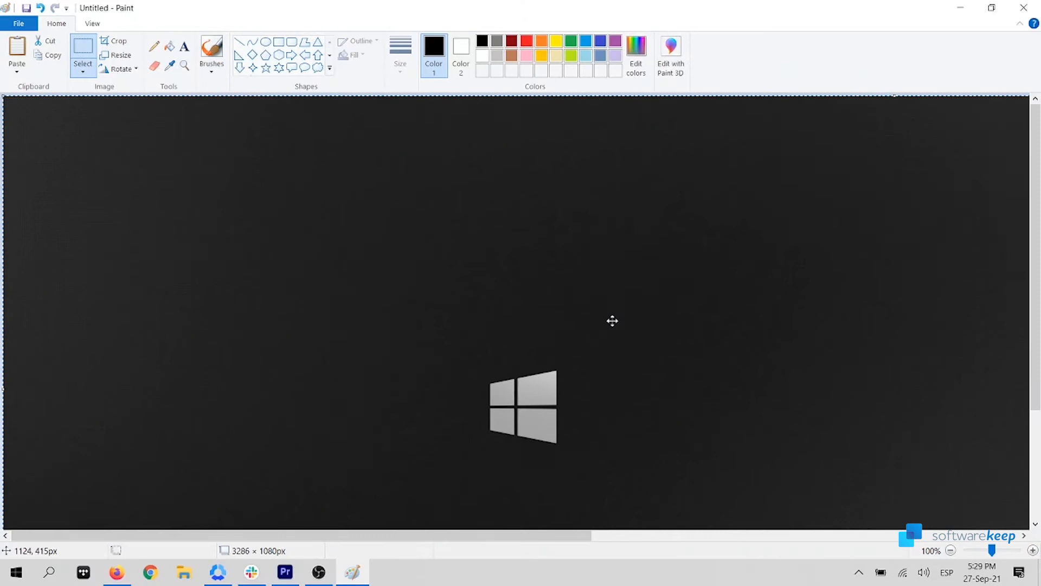
pyautogui.click(20, 24)
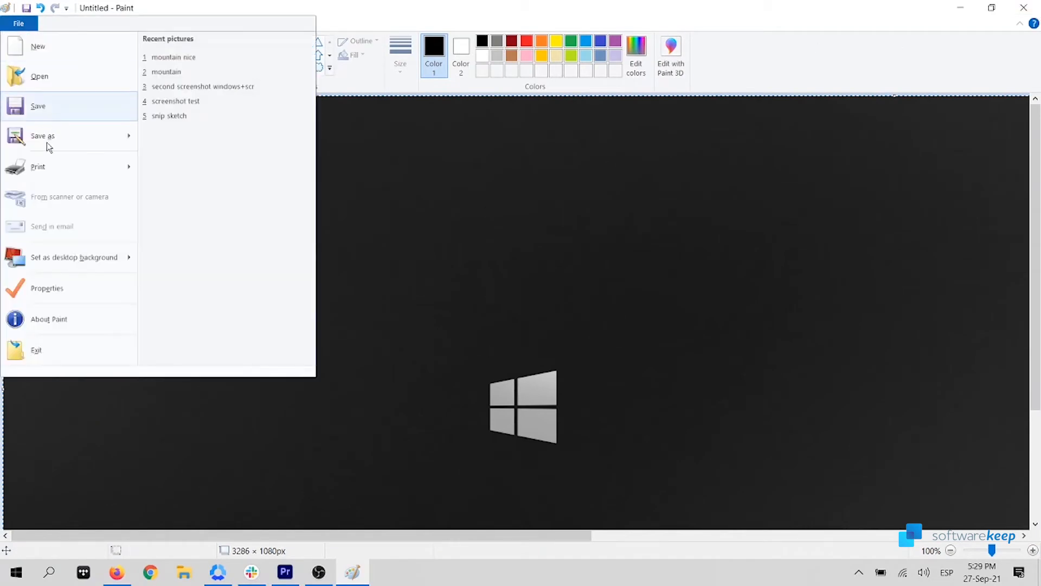